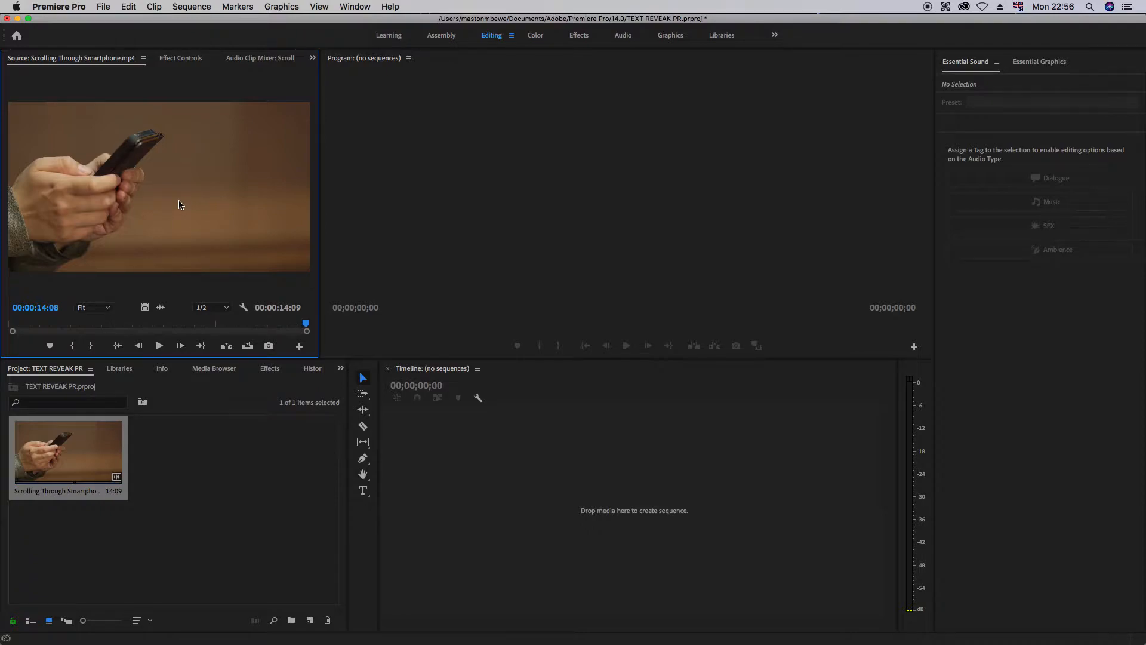
Step: Create a sequence from the Scrolling Through Smartphone clip, play its opening and return to the start
key("Home")
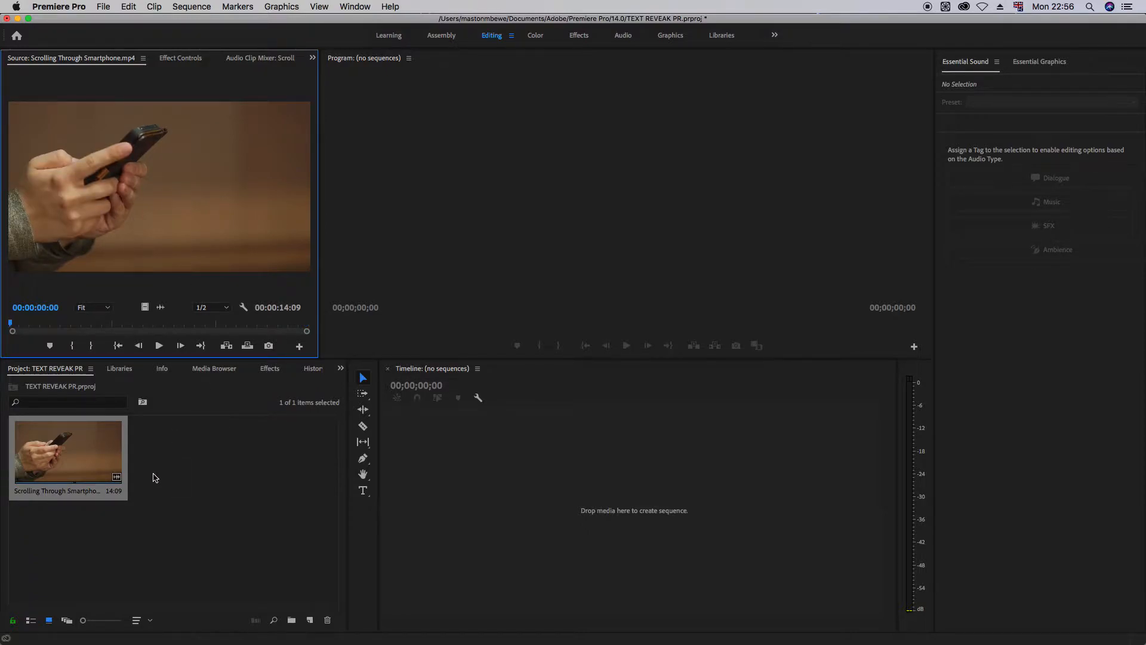
left_click_drag(61, 453, 429, 492)
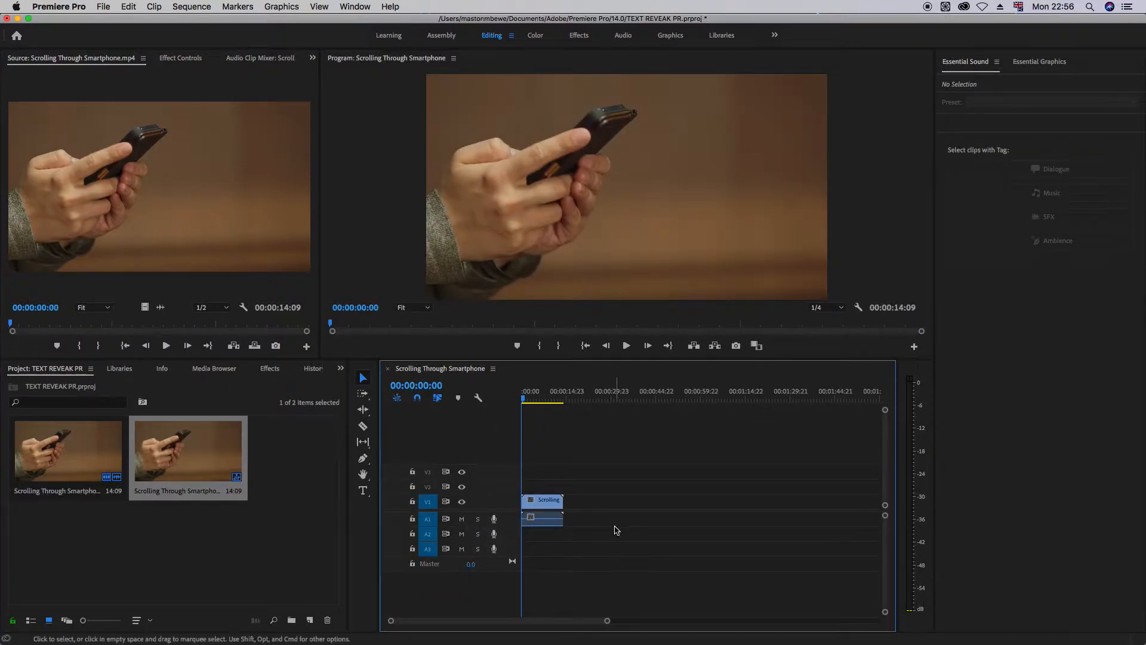
key("space")
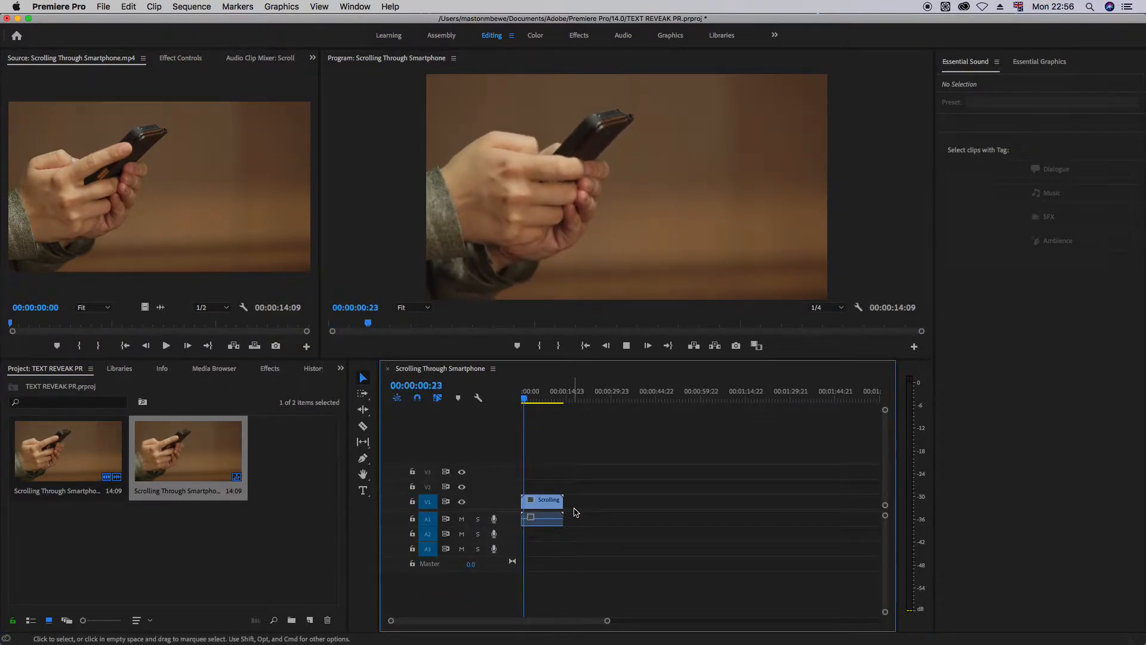
key("space")
left_click_drag(527, 398, 487, 402)
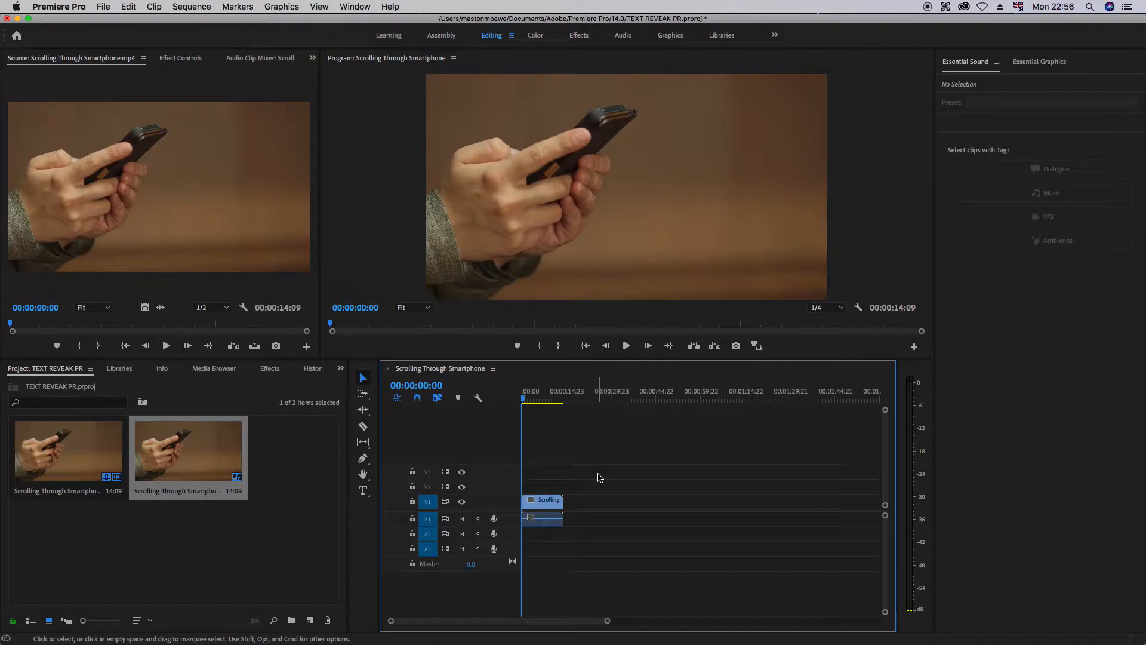
Step: Create a thin, line-shaped color matte 500 pixels wide with a reduced height
left_click(310, 622)
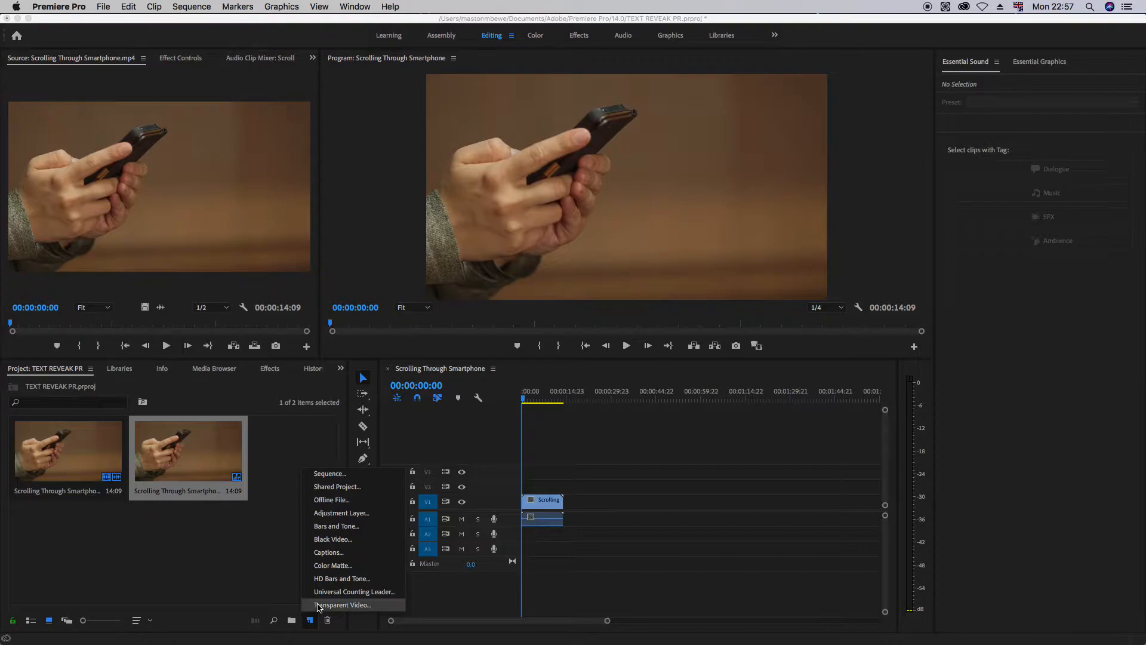
left_click(333, 565)
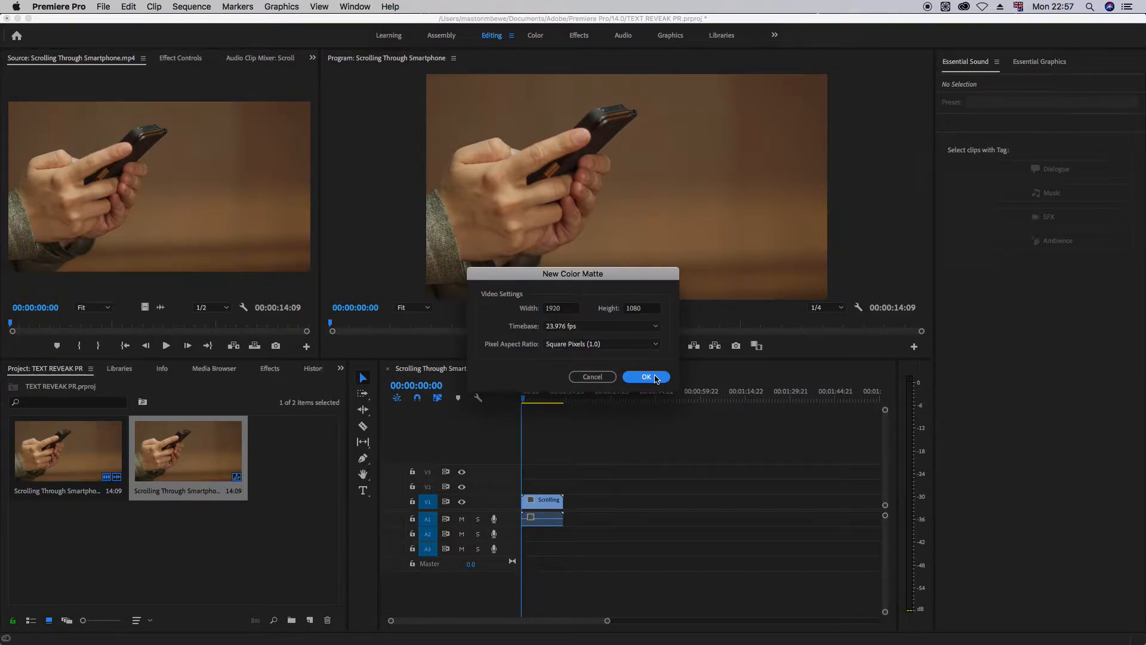
left_click(566, 310)
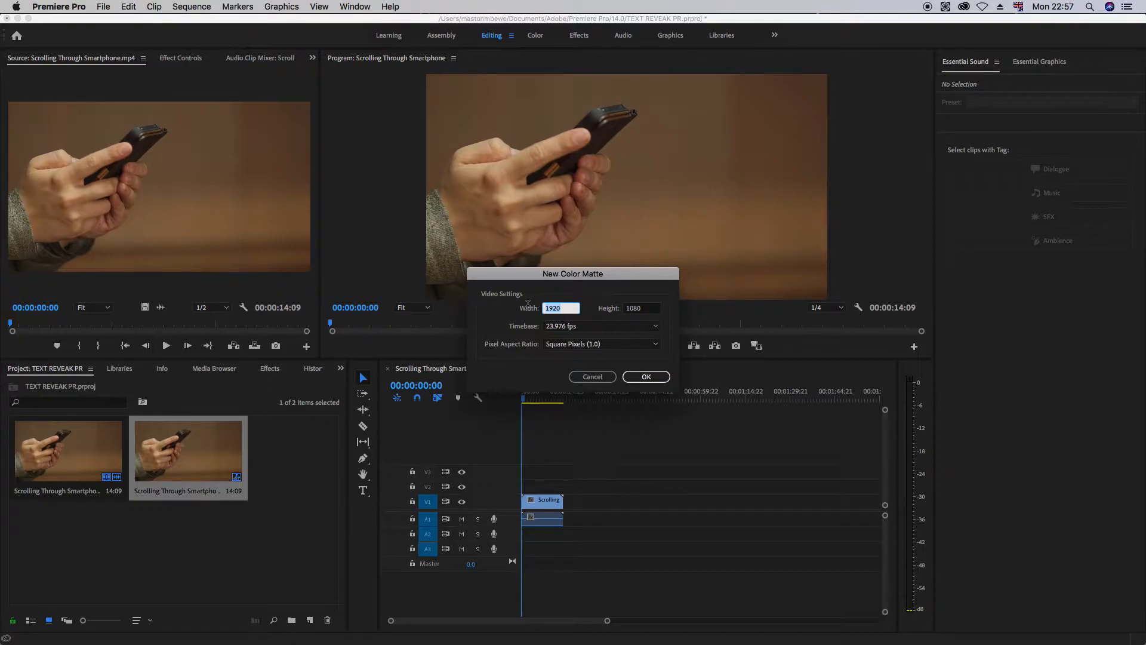
type("500")
left_click(649, 312)
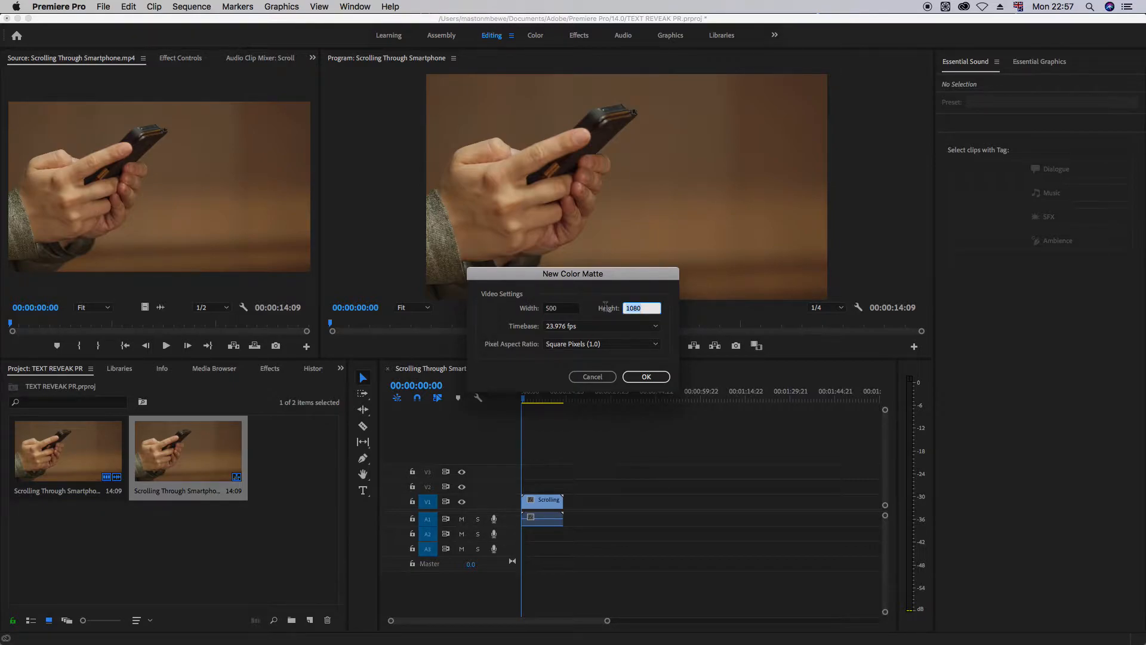
left_click(652, 379)
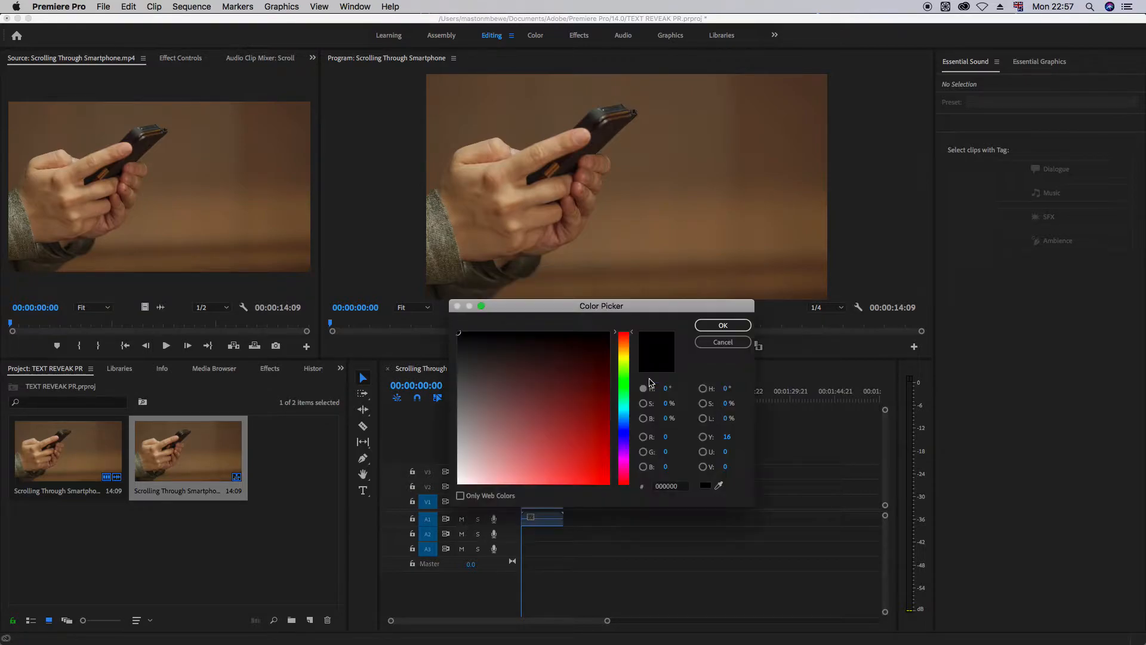
Step: Color the new matte white (FFFFFF) and name it "bottom line"
left_click(464, 412)
left_click_drag(464, 412, 458, 484)
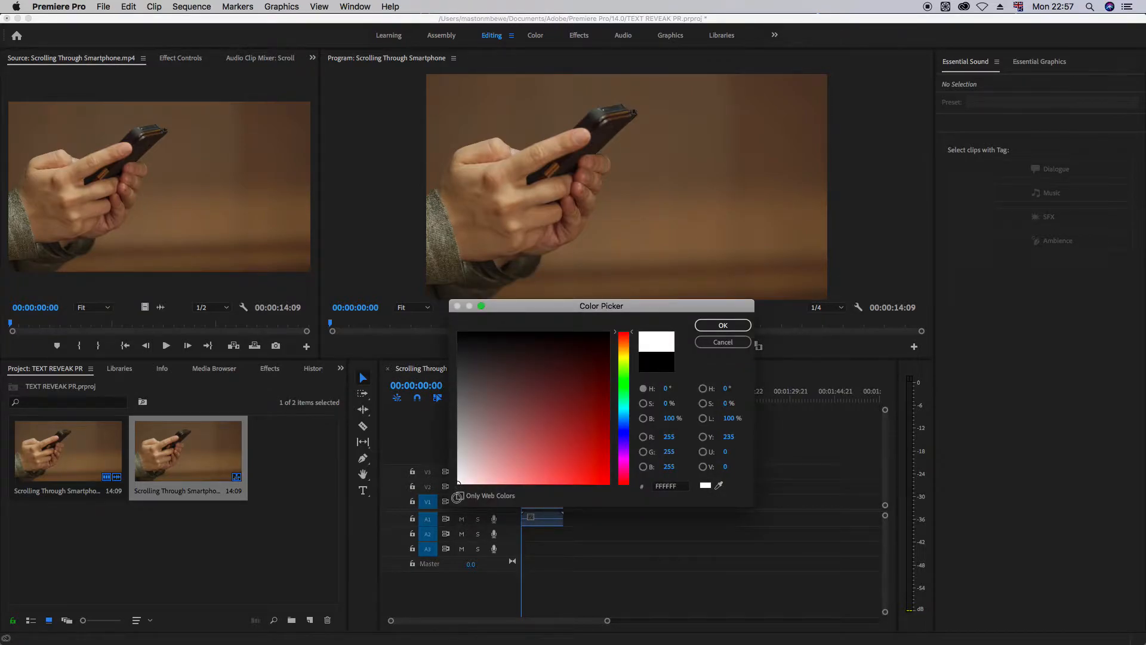
left_click(723, 326)
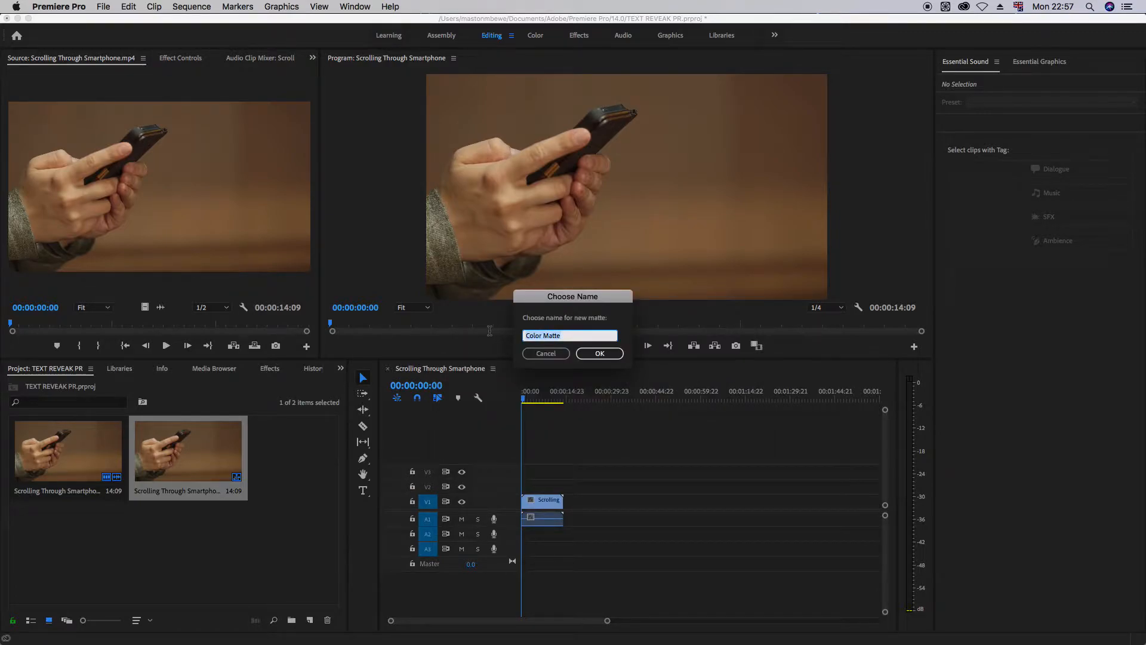
type("bottom line")
left_click(600, 354)
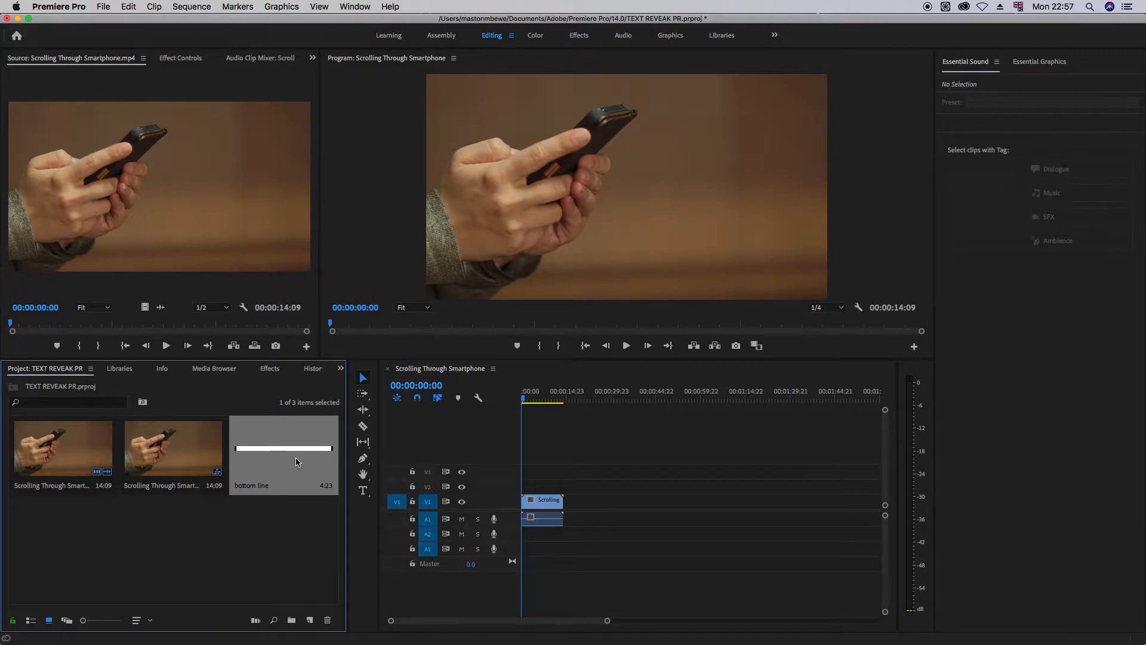
Step: Place the bottom line matte on track V2 over the full length of the footage and show its effect properties
left_click_drag(276, 468, 561, 487)
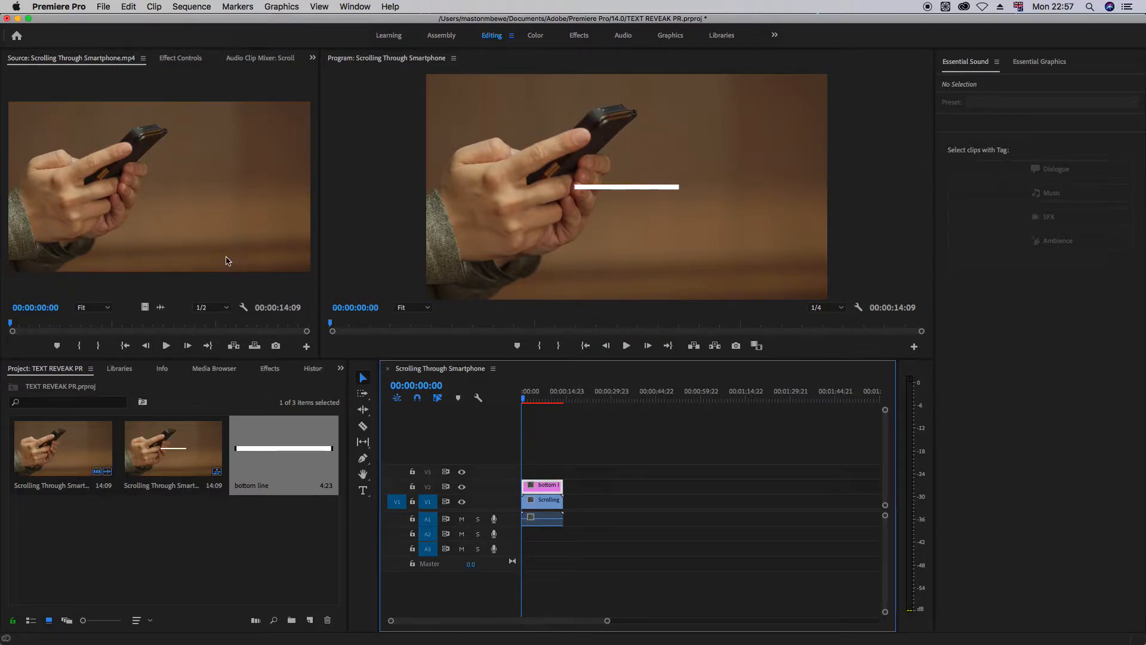
left_click(182, 59)
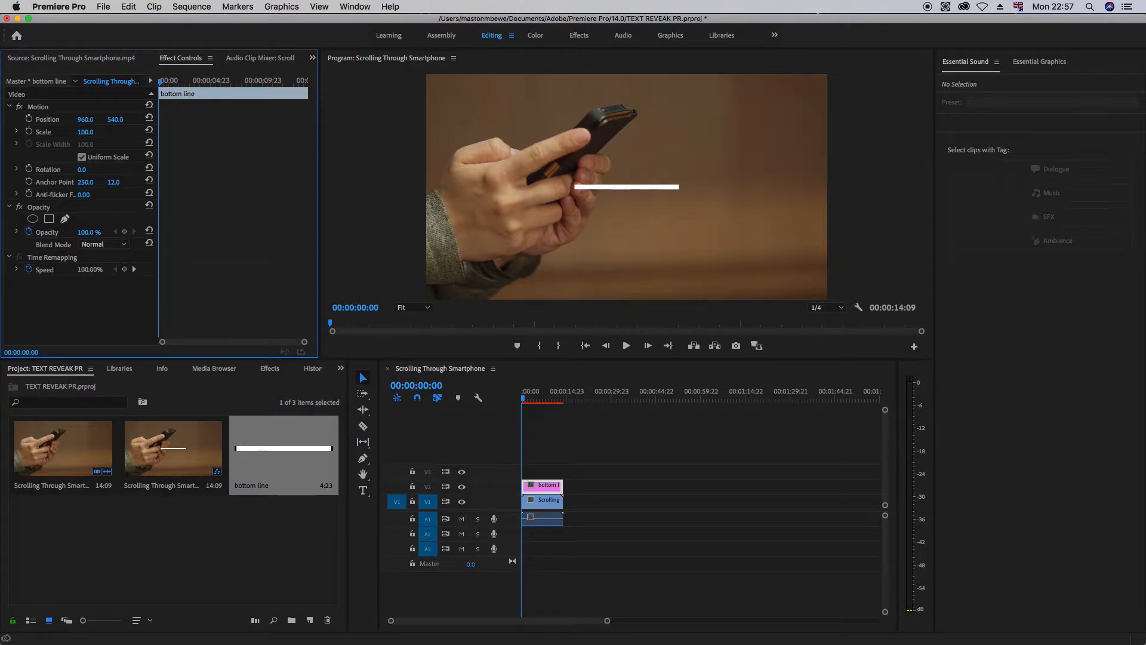
mouse_move(85, 132)
left_mouse_down()
mouse_move(172, 133)
mouse_move(84, 133)
left_mouse_up()
left_click_drag(85, 133, 94, 132)
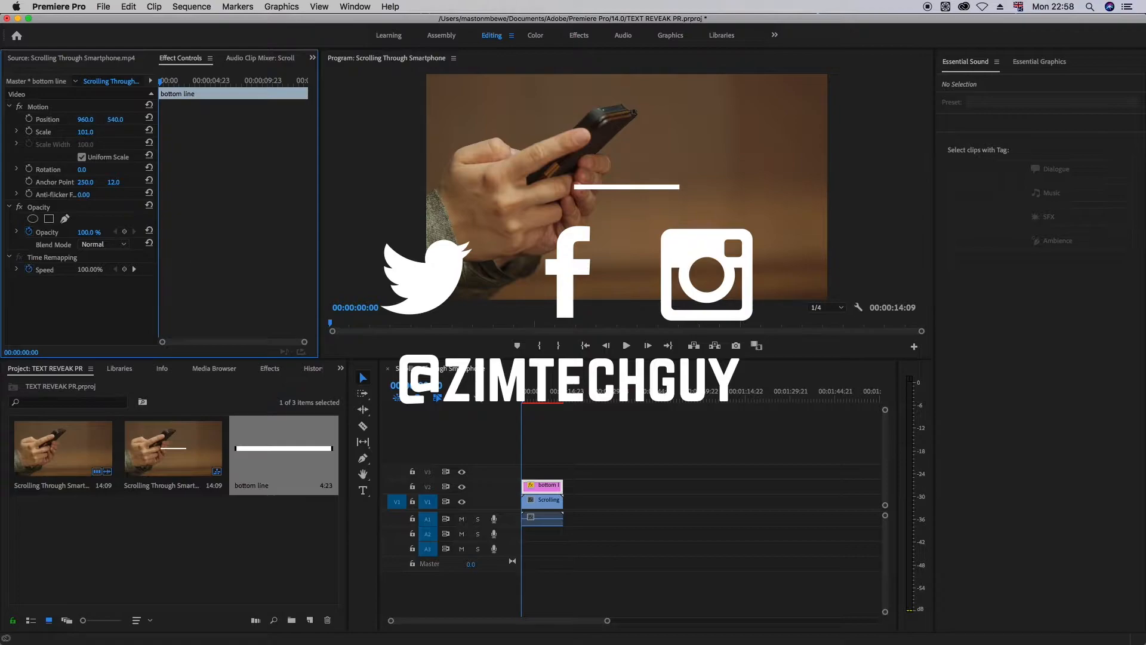
left_click_drag(85, 132, 88, 132)
left_click(94, 132)
type("100")
key("Return")
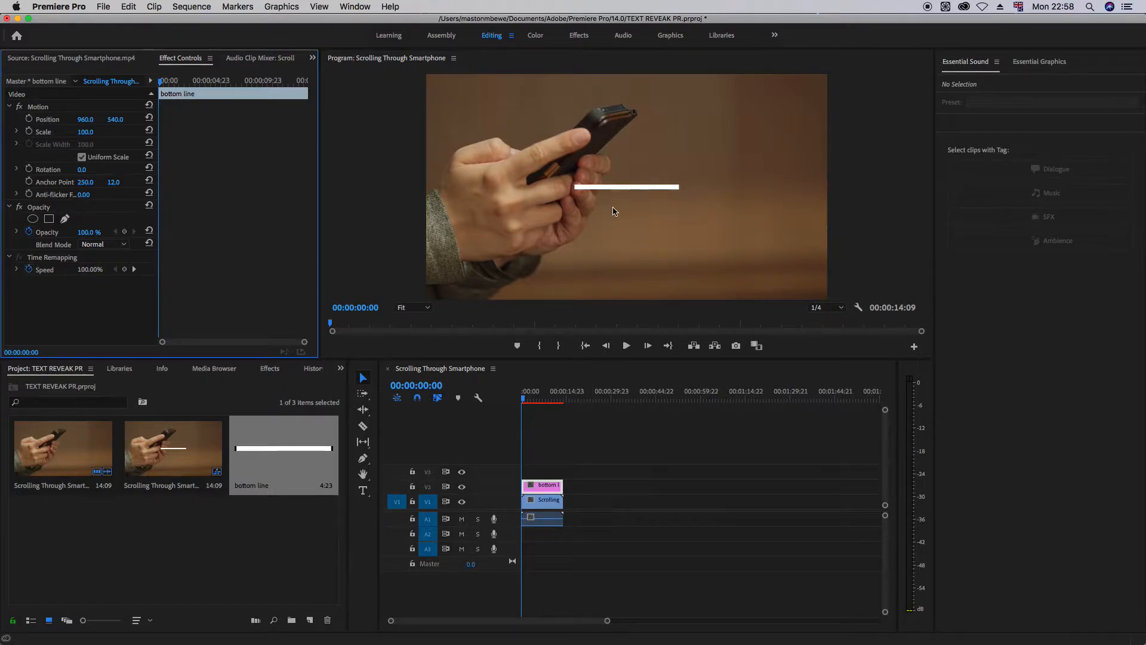
Step: Move the bottom line to position 1287, 761 in the lower part of the frame, beside the hands
left_click(621, 190)
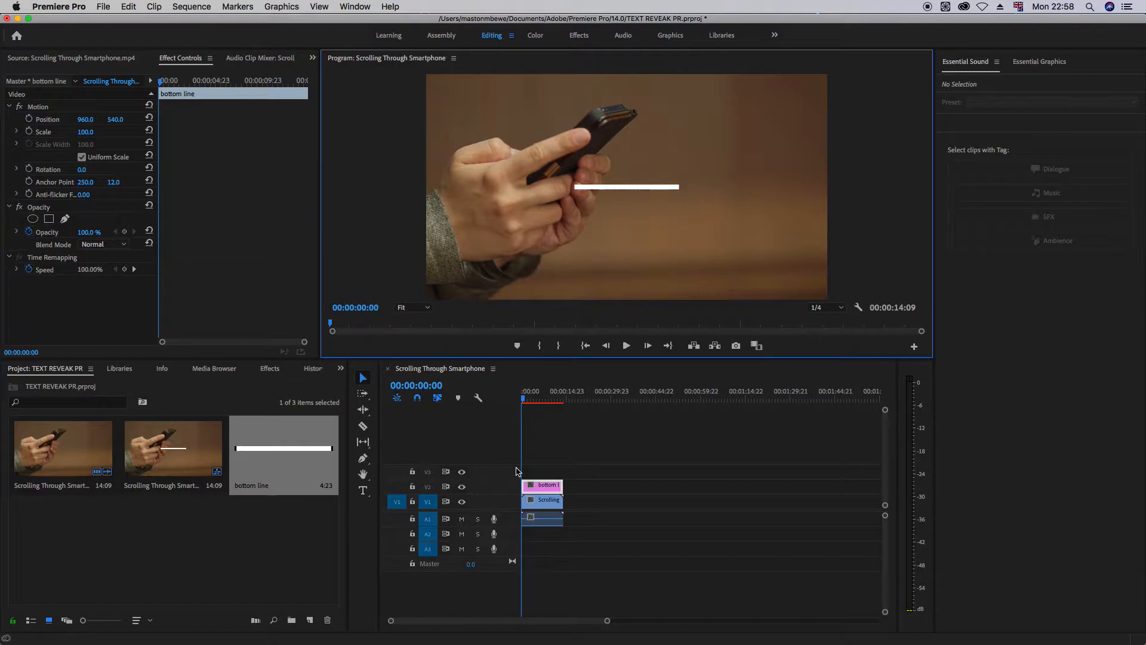
left_click(554, 517)
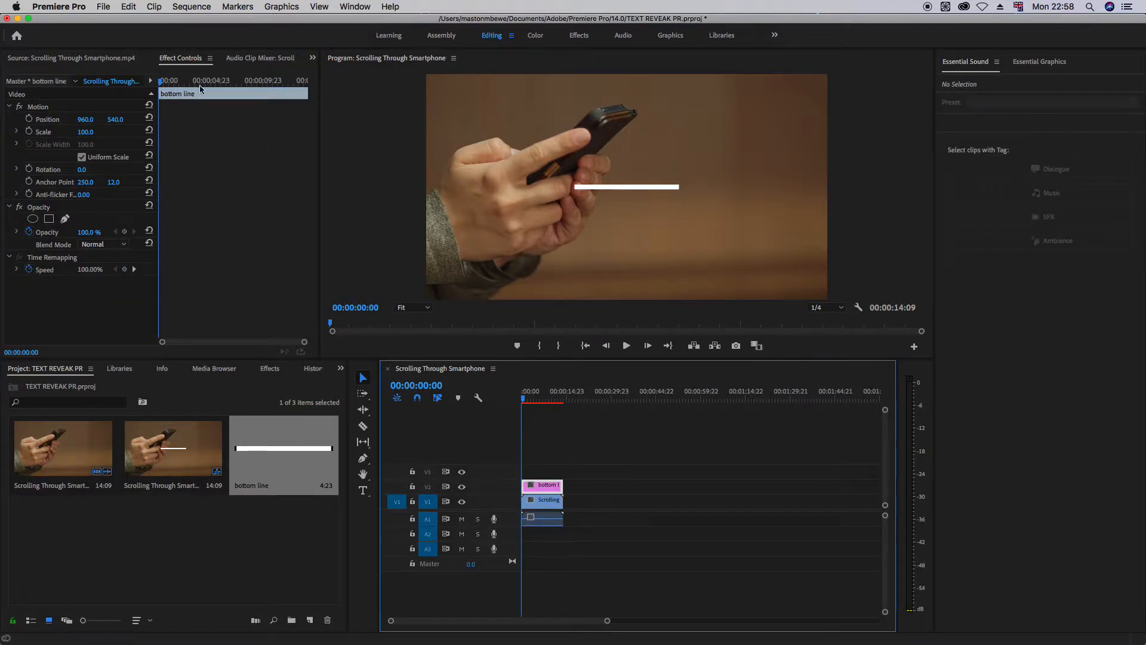
left_click_drag(114, 123, 12, 124)
left_click_drag(84, 122, 244, 123)
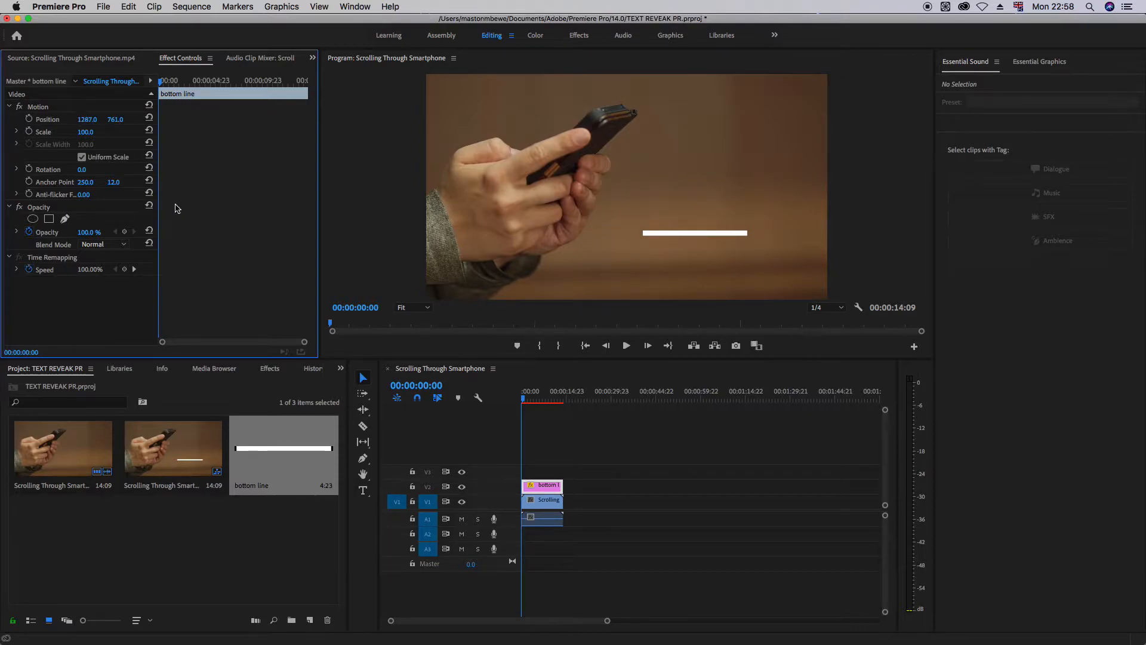
Step: Turn off uniform scaling for the bottom line and stretch it to a scale width of 151
left_click(17, 132)
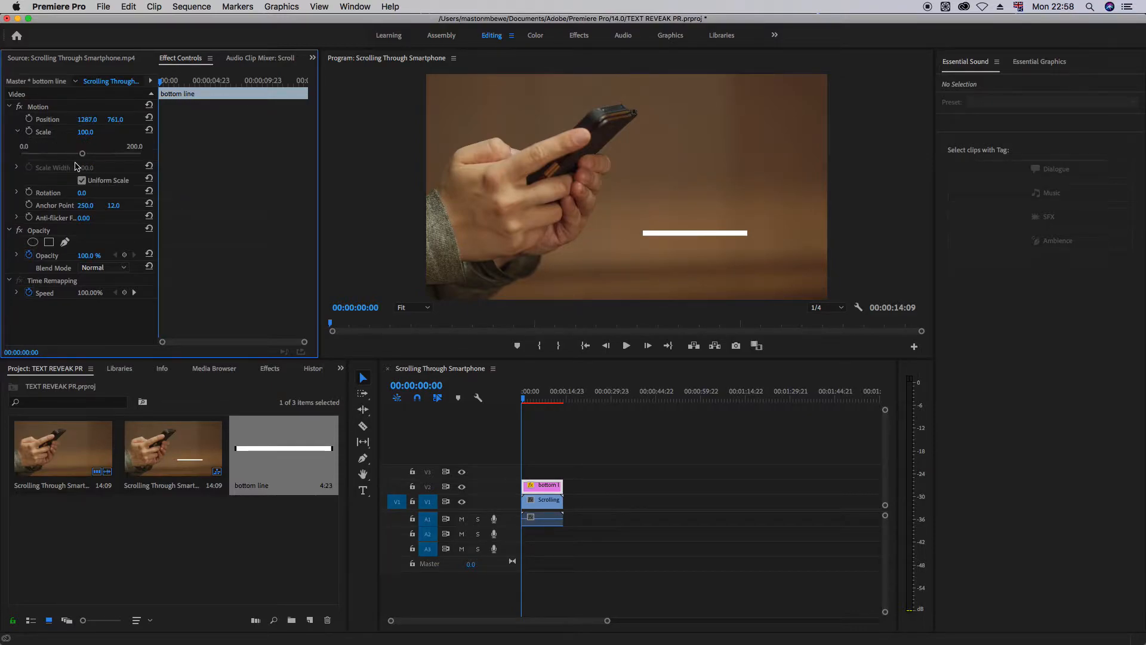
left_click(81, 180)
left_click_drag(86, 173, 114, 173)
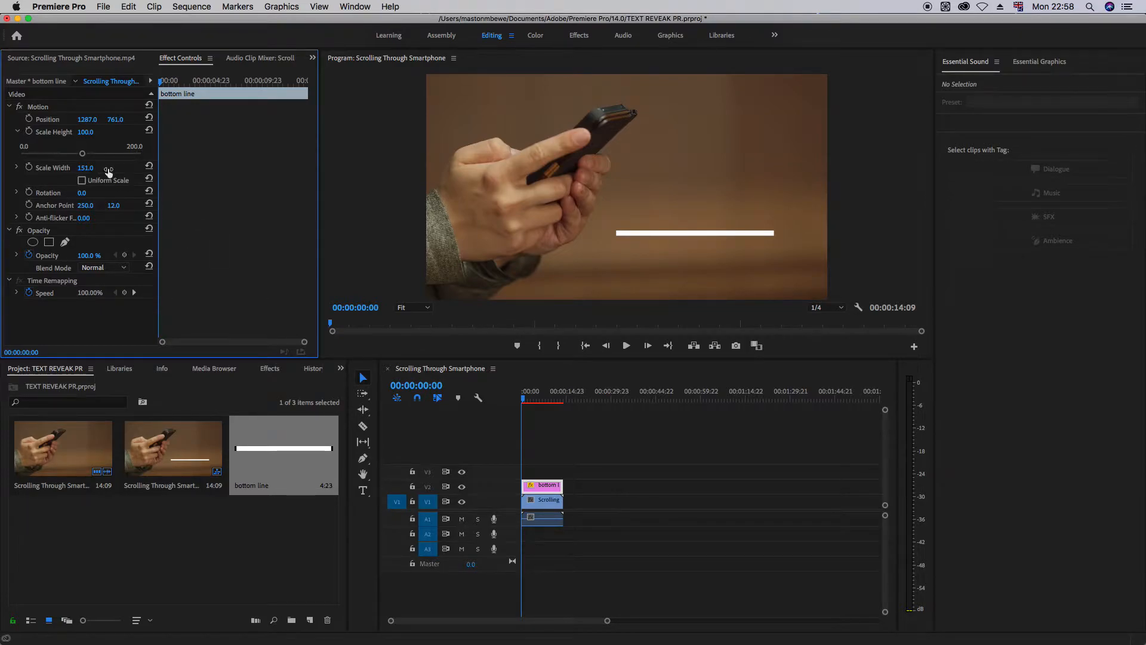
Step: With the playhead at 00:00:01:19, set the bottom line's scale height to 123.8, scale width to 201 and horizontal position to 1328
left_click(523, 401)
key("space")
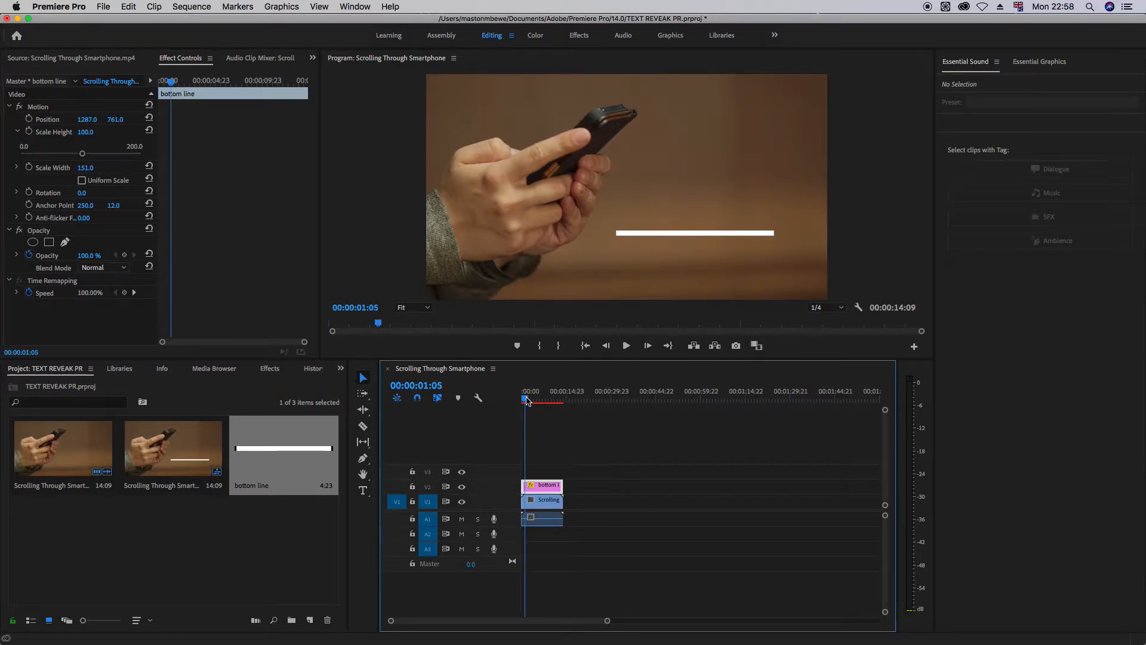
key("space")
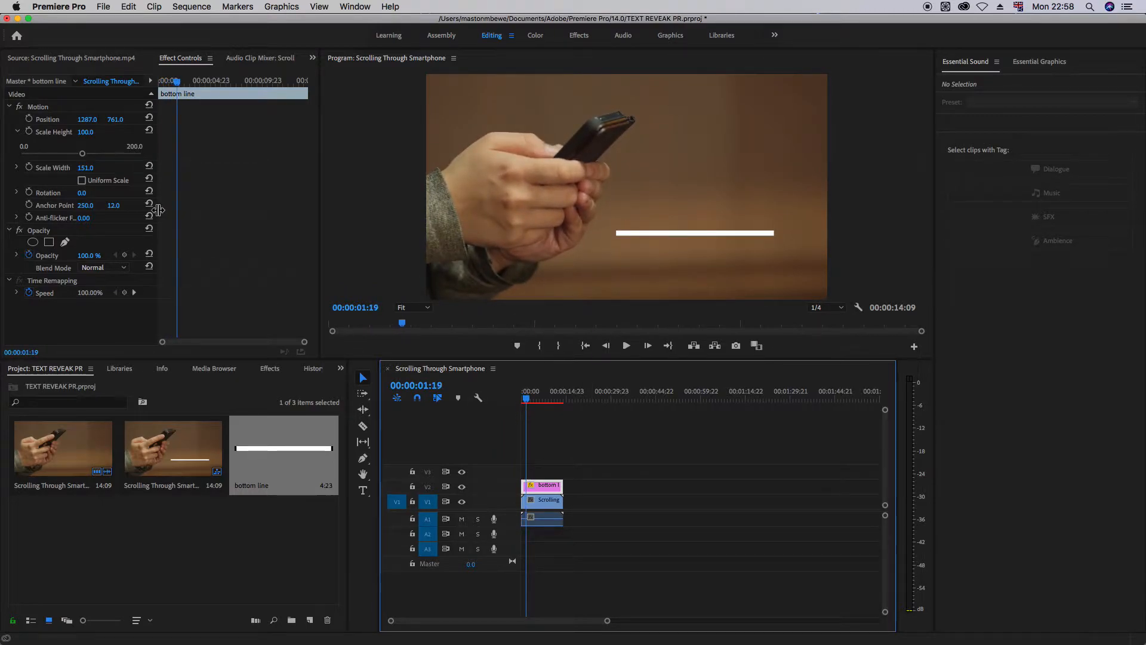
left_click_drag(84, 154, 95, 154)
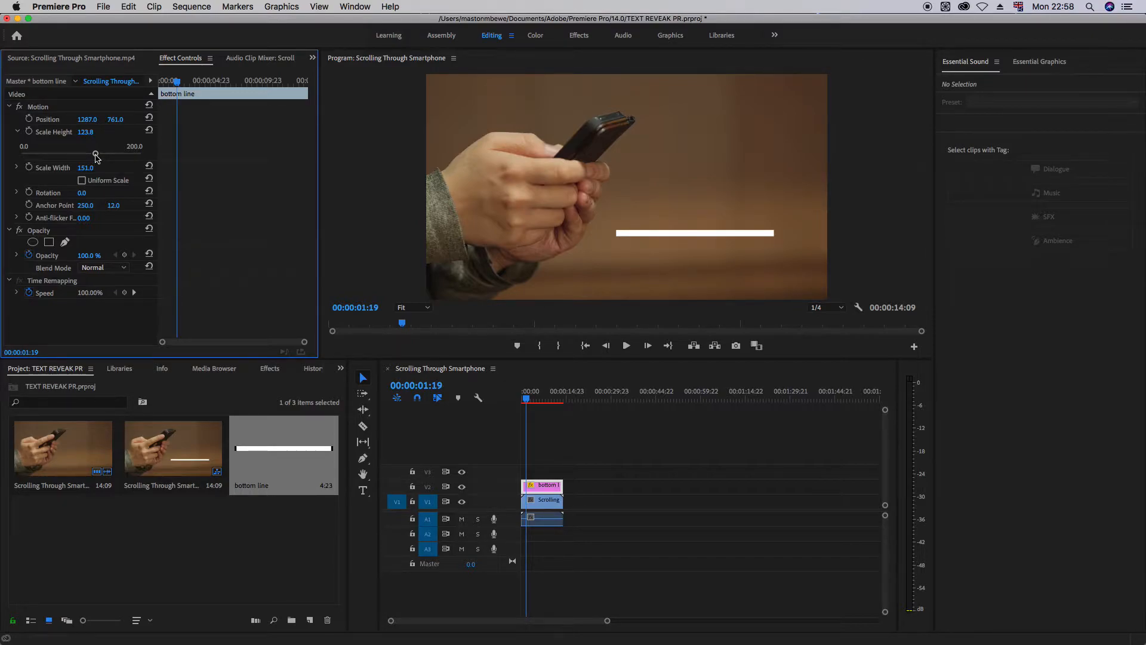
left_click_drag(85, 167, 90, 168)
left_click_drag(87, 120, 109, 119)
Step: Keyframe the bottom line's scale width so it grows from nothing at 00:00:00:19 to 201 at 00:00:01:19, and play it
left_click(28, 168)
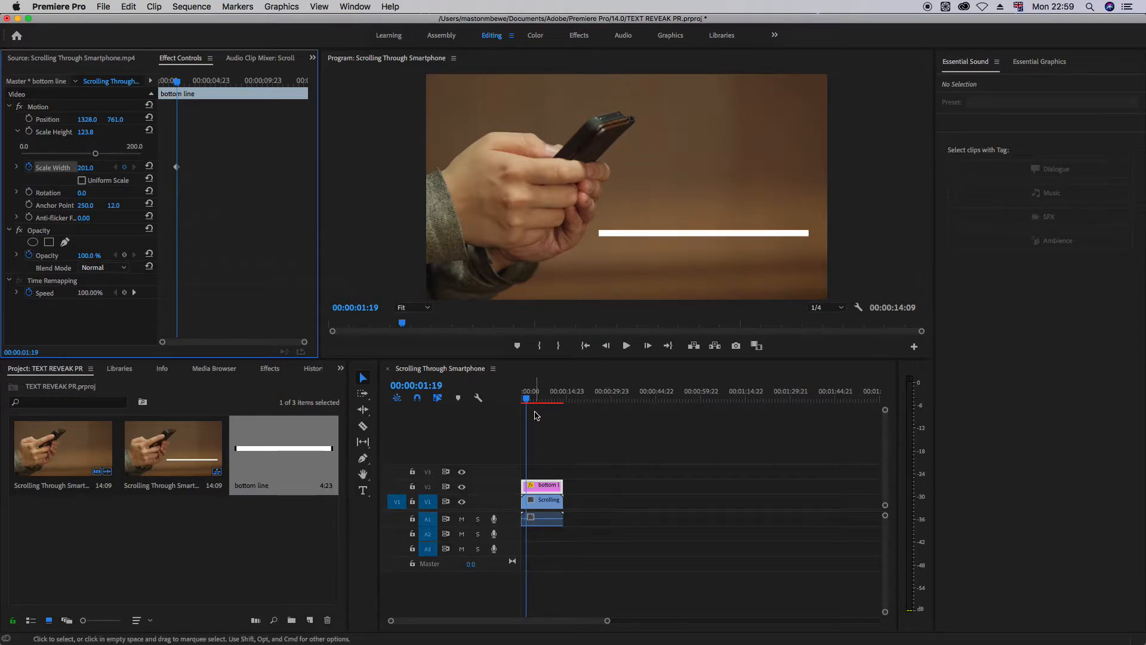
left_click_drag(527, 399, 524, 399)
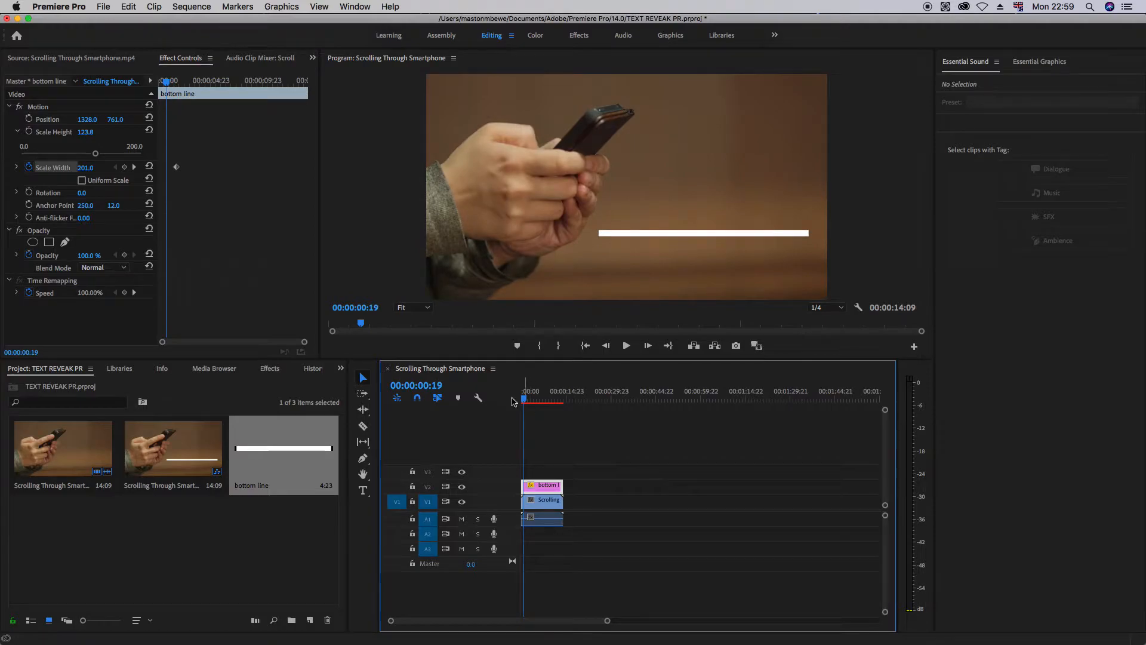
left_click_drag(84, 169, 1, 169)
key("space")
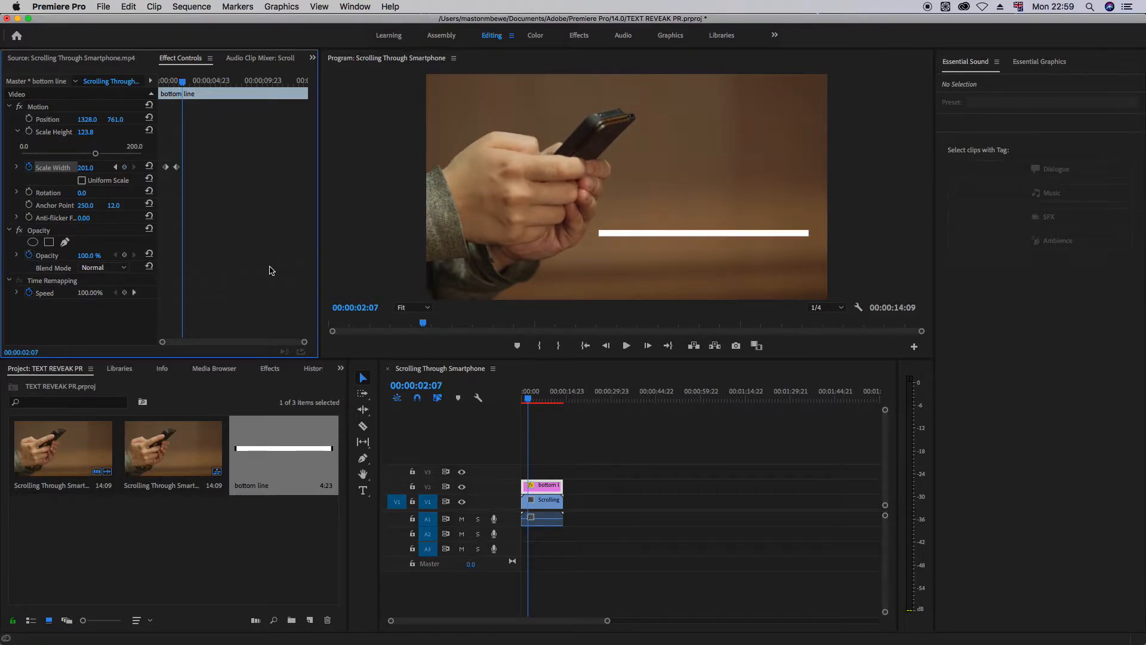
Step: Move the first scale width keyframe closer to the second to speed up the line's growth, previewing the animation
left_click_drag(303, 344, 261, 343)
left_click_drag(175, 168, 182, 167)
left_click_drag(206, 82, 138, 110)
key("space")
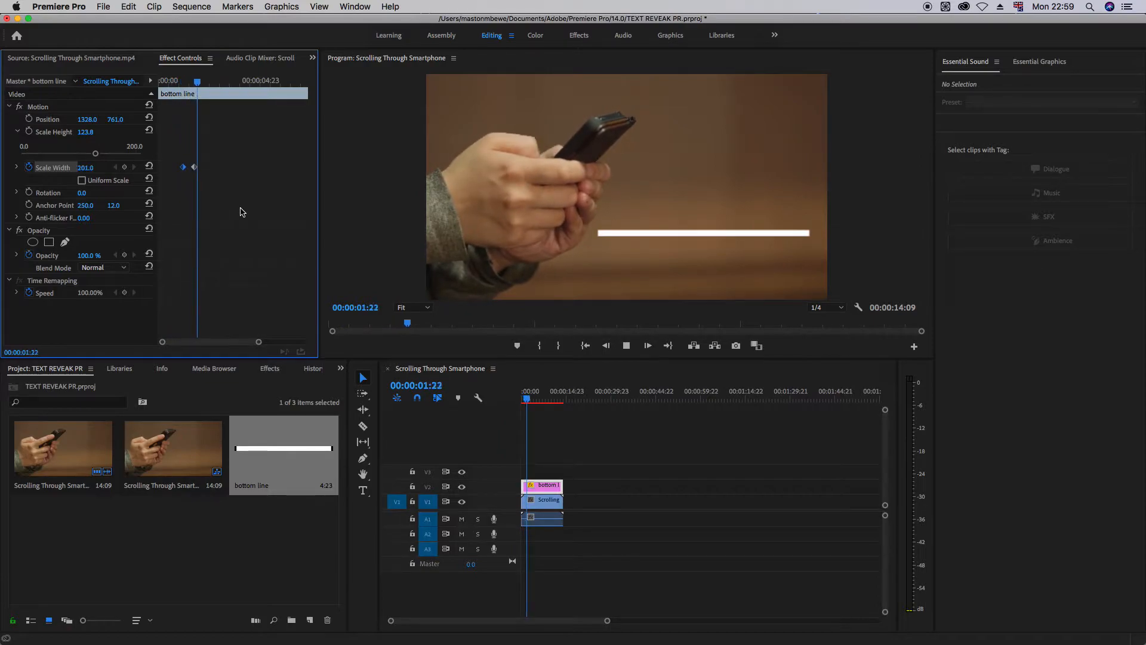
key("space")
left_click_drag(183, 168, 186, 168)
left_click_drag(203, 83, 176, 82)
key("space")
key("space")
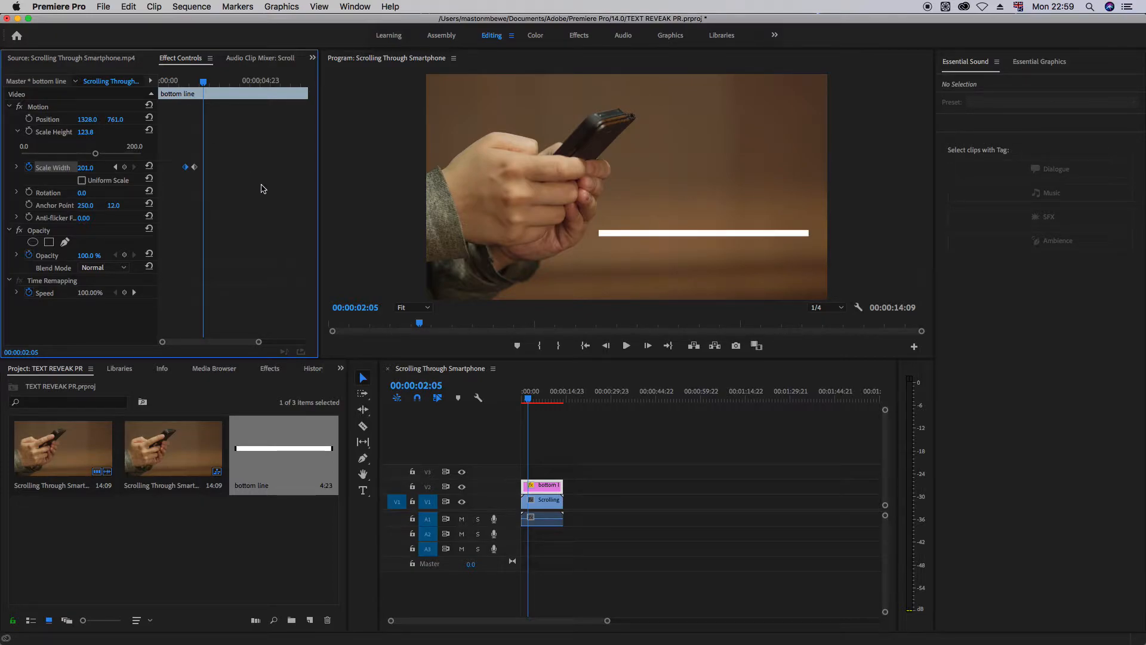
Step: Apply Bezier interpolation to both scale width keyframes of the bottom line and preview the smoothed animation
left_click_drag(201, 170, 177, 177)
right_click(194, 170)
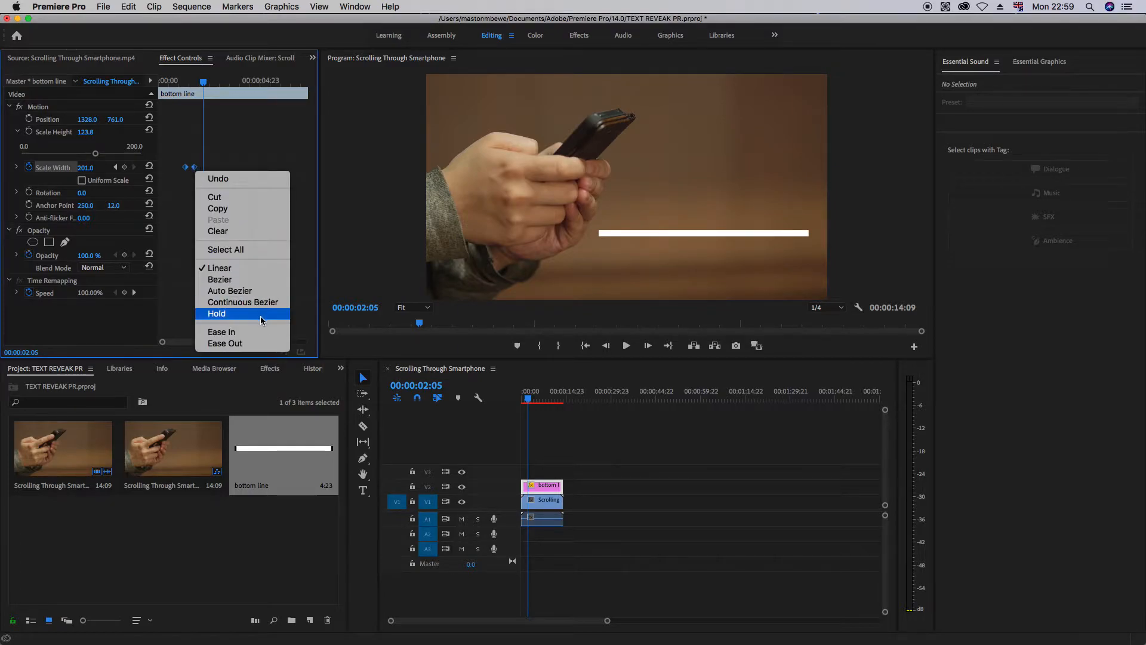
left_click(260, 280)
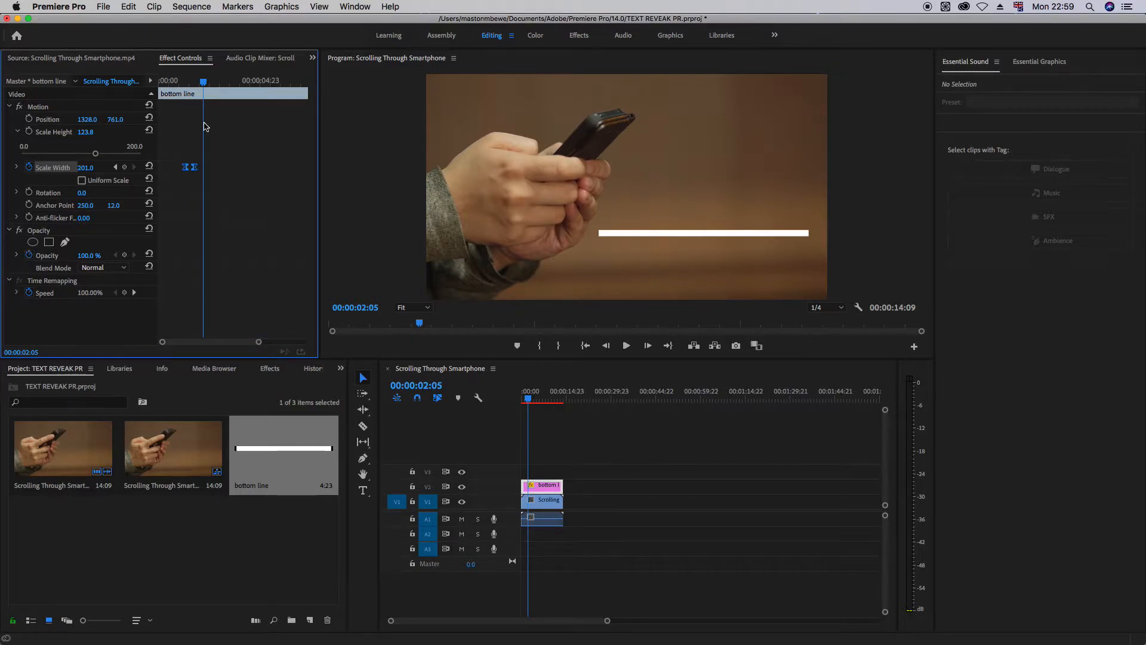
key("Home")
key("space")
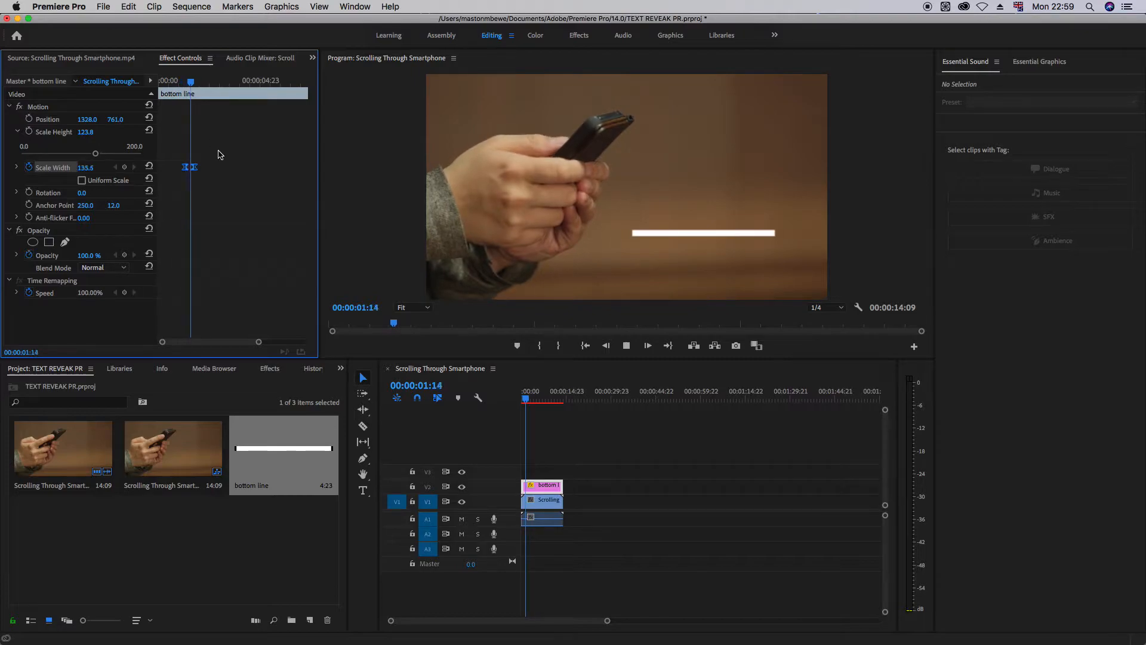
key("space")
left_click_drag(188, 87, 183, 87)
key("space")
key("space")
Step: Add a "TEXT REVEAL" text layer above the white line, starting at 00:00:01:20
mouse_move(203, 88)
left_mouse_down()
mouse_move(179, 87)
mouse_move(194, 93)
left_mouse_up()
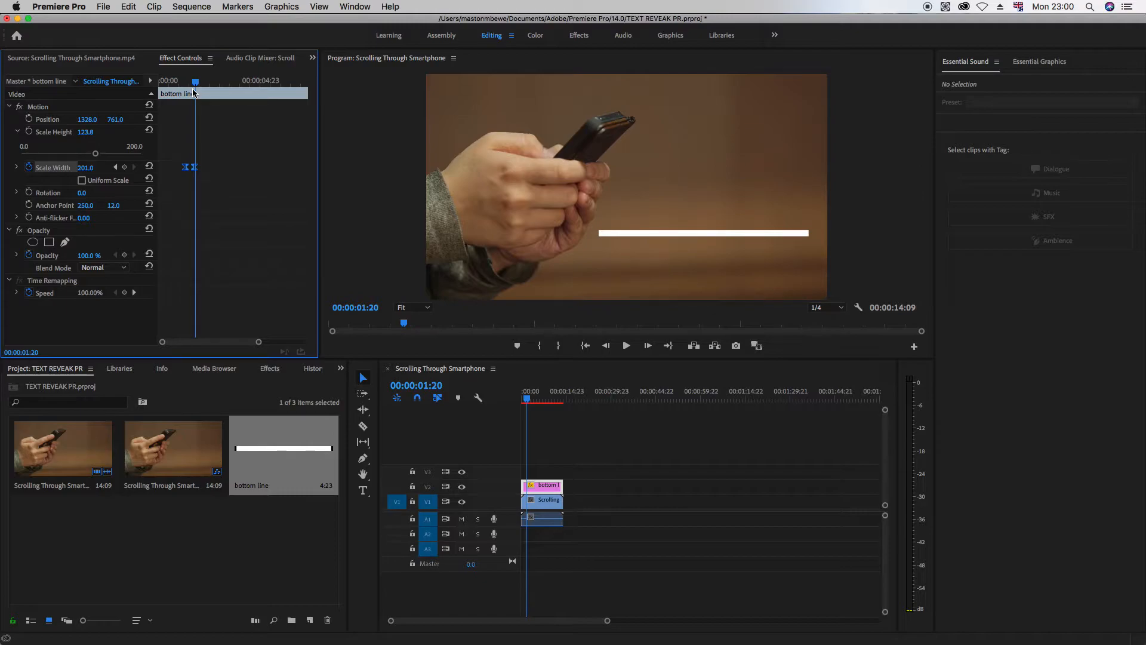
left_click(545, 469)
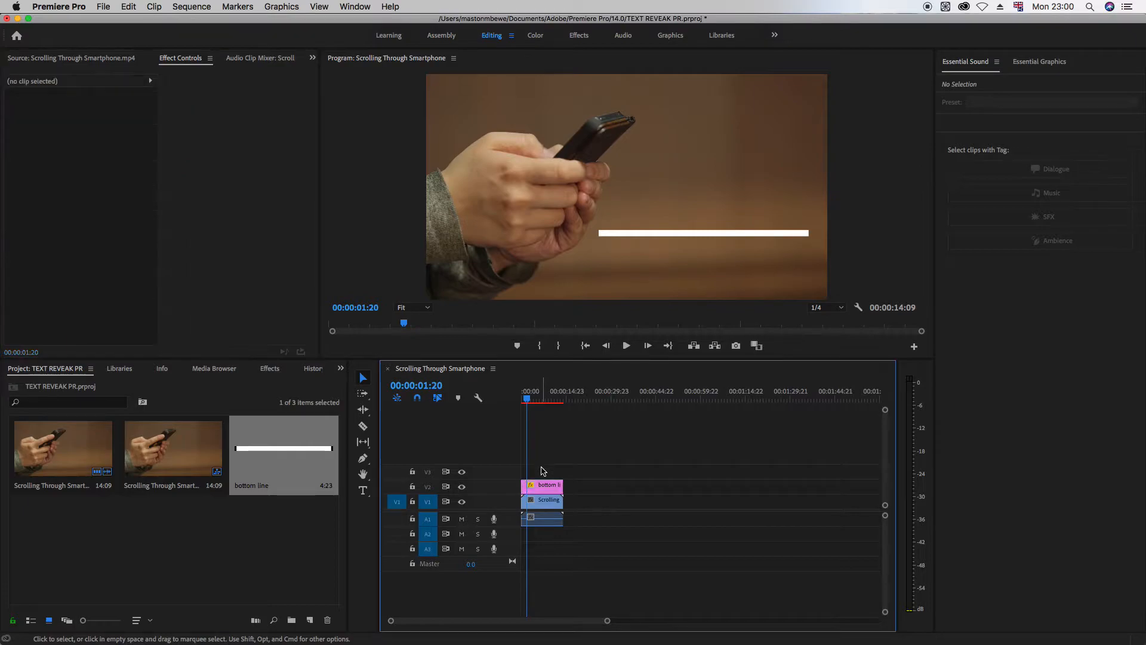
left_click(363, 490)
left_click(632, 205)
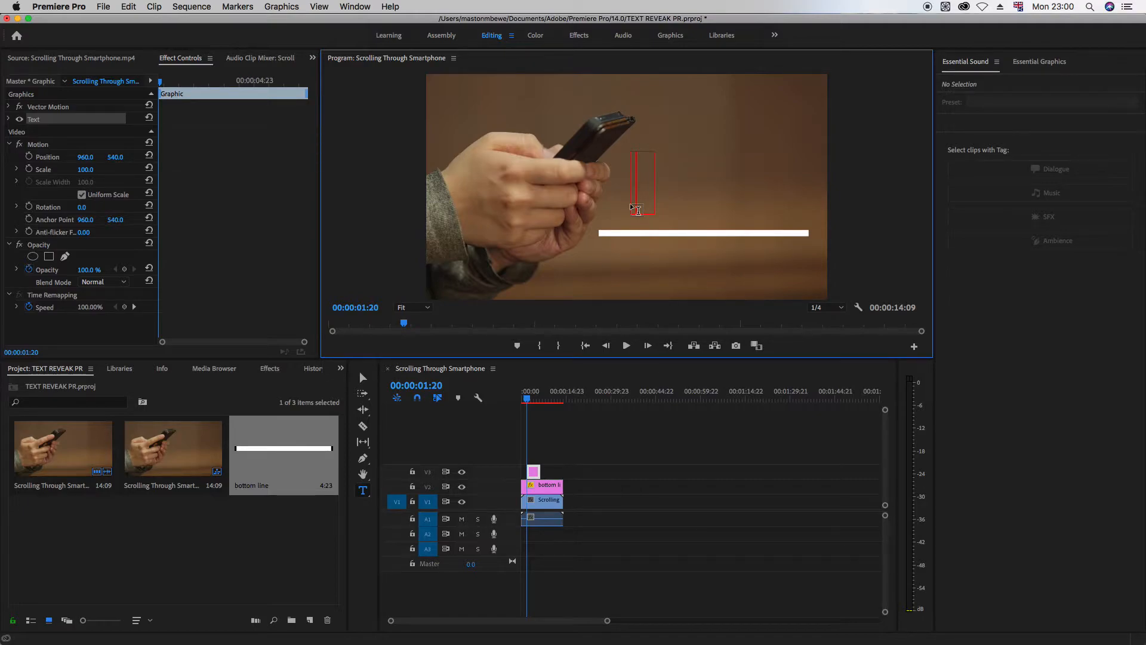
type("TEXT")
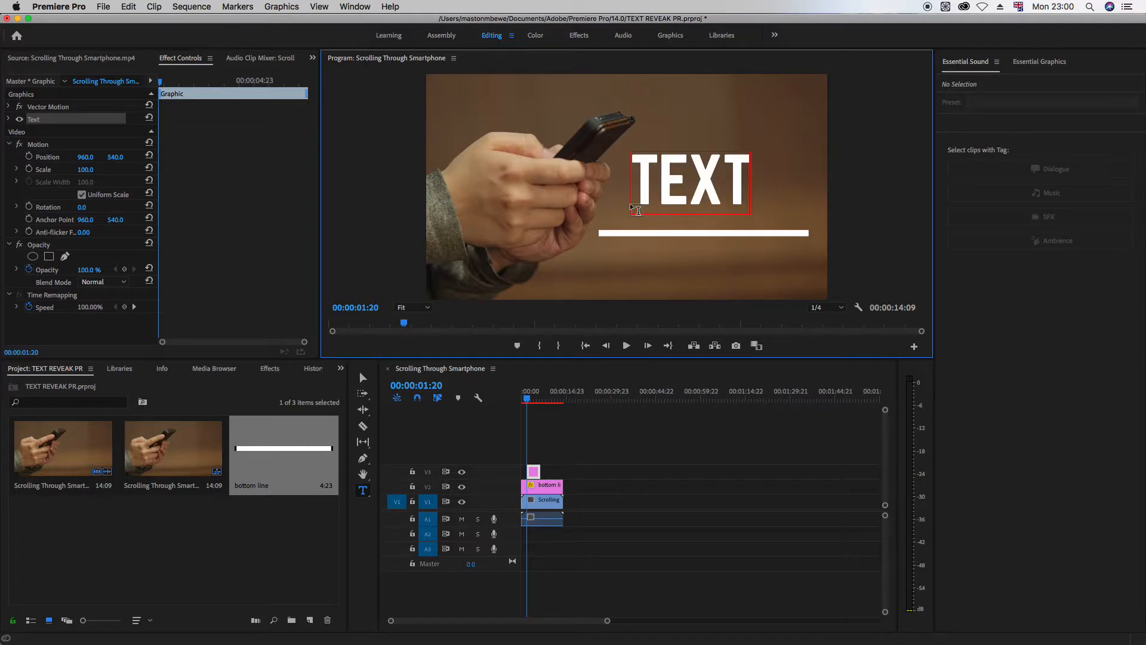
type(" REVEAL")
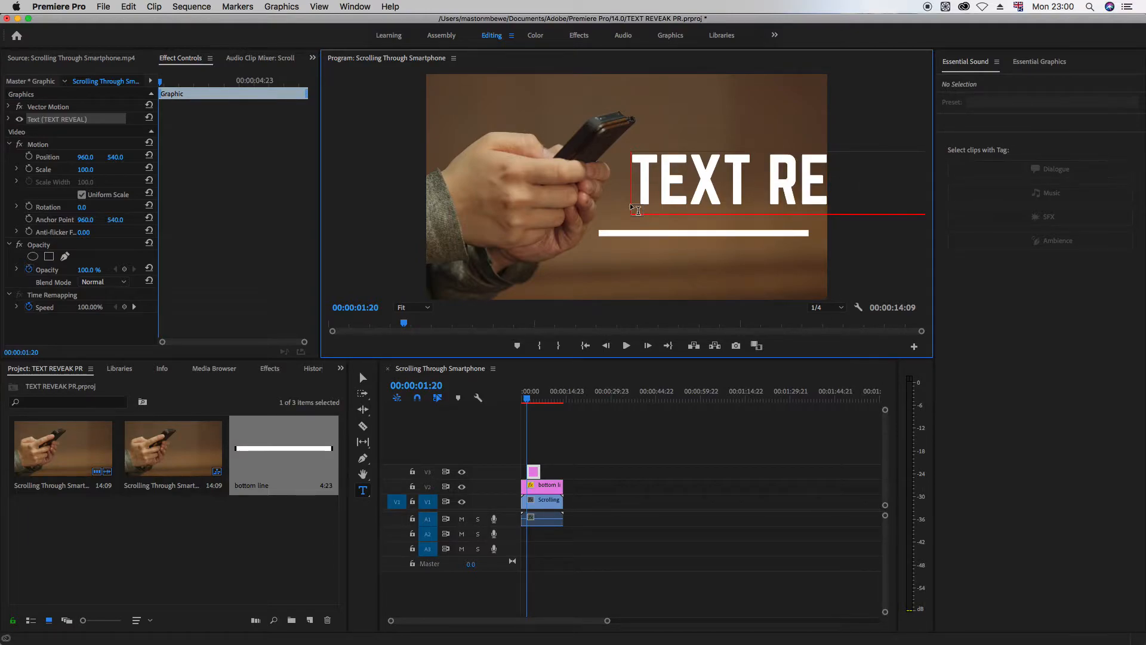
Step: Set the "TEXT REVEAL" font size to 177 and place the text directly above the white line at about 857, 732
key("super+a")
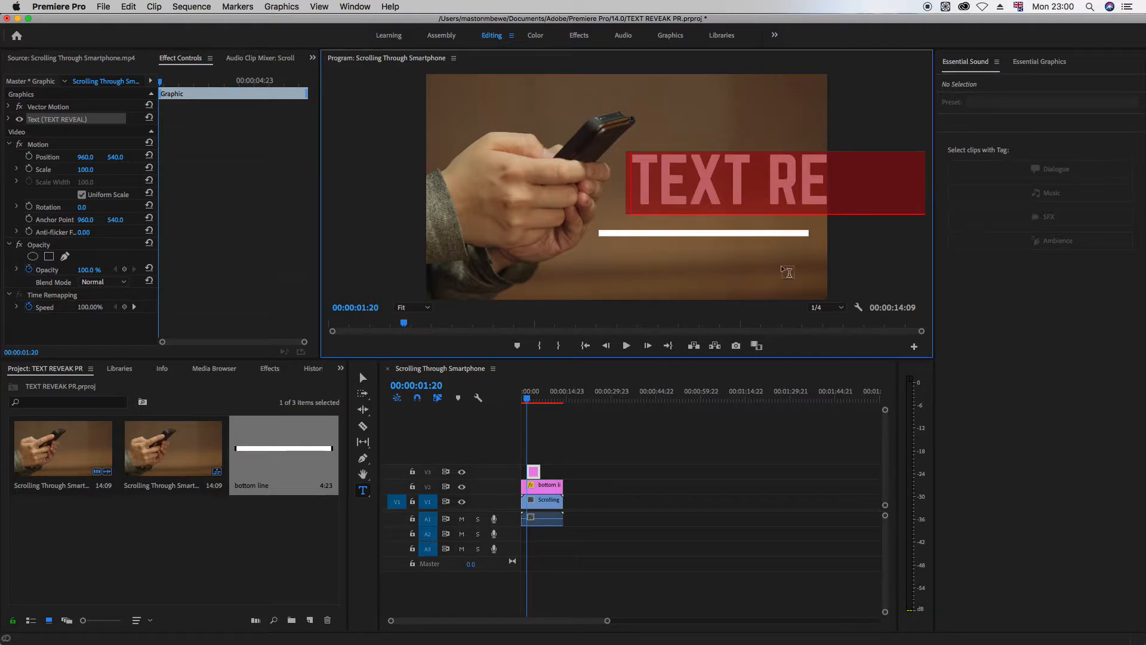
left_click(1032, 69)
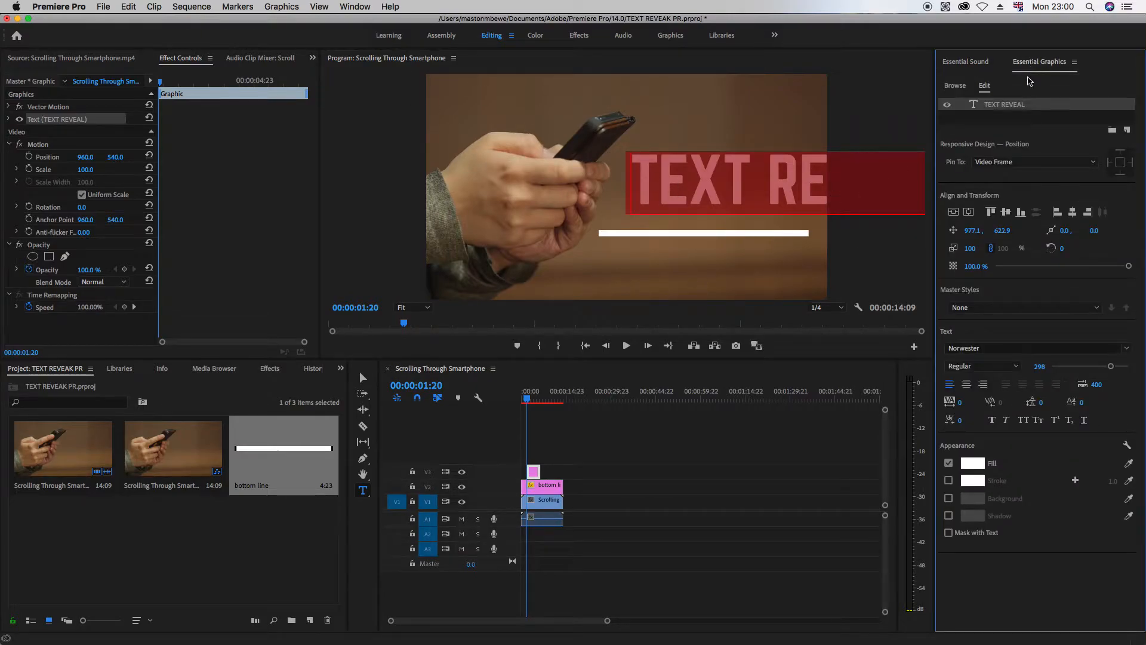
left_click_drag(1104, 372, 1085, 372)
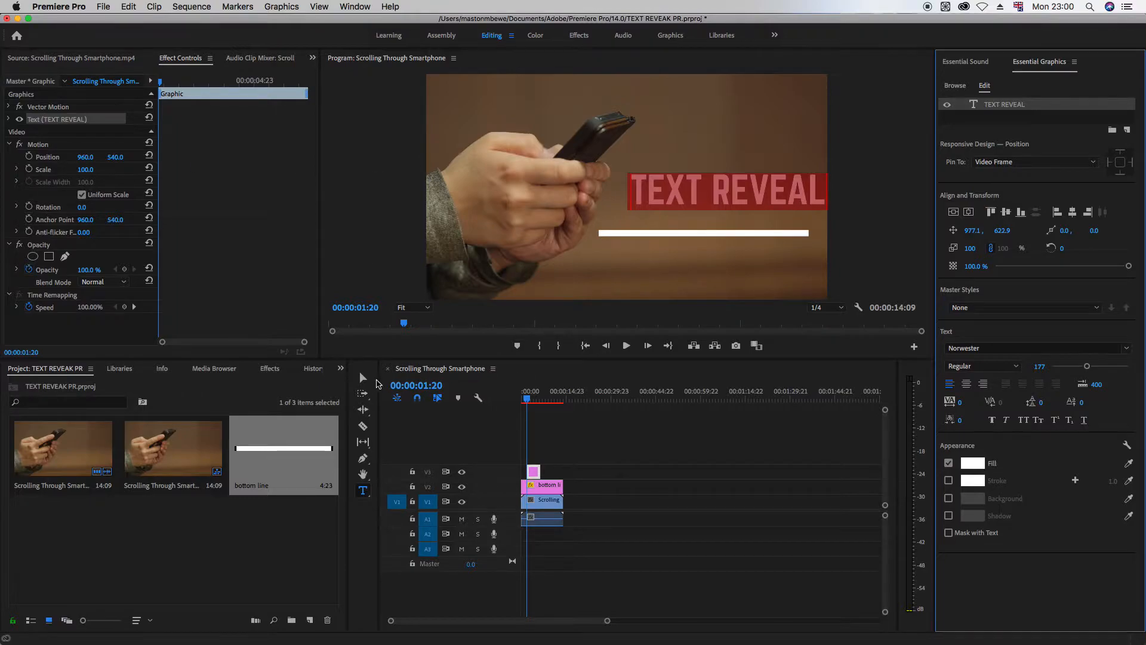
left_click(363, 377)
left_click_drag(686, 196, 660, 219)
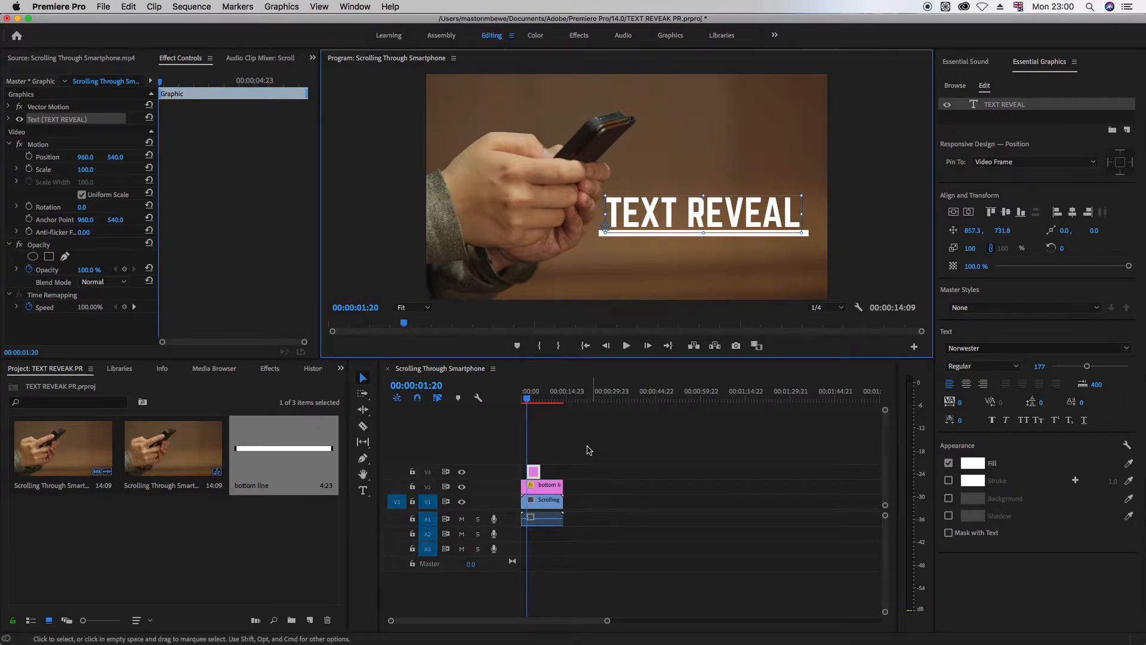
Step: Preview the title, then extend the text clip at both ends to span the full length of the clips below
left_click_drag(528, 398, 504, 410)
key("space")
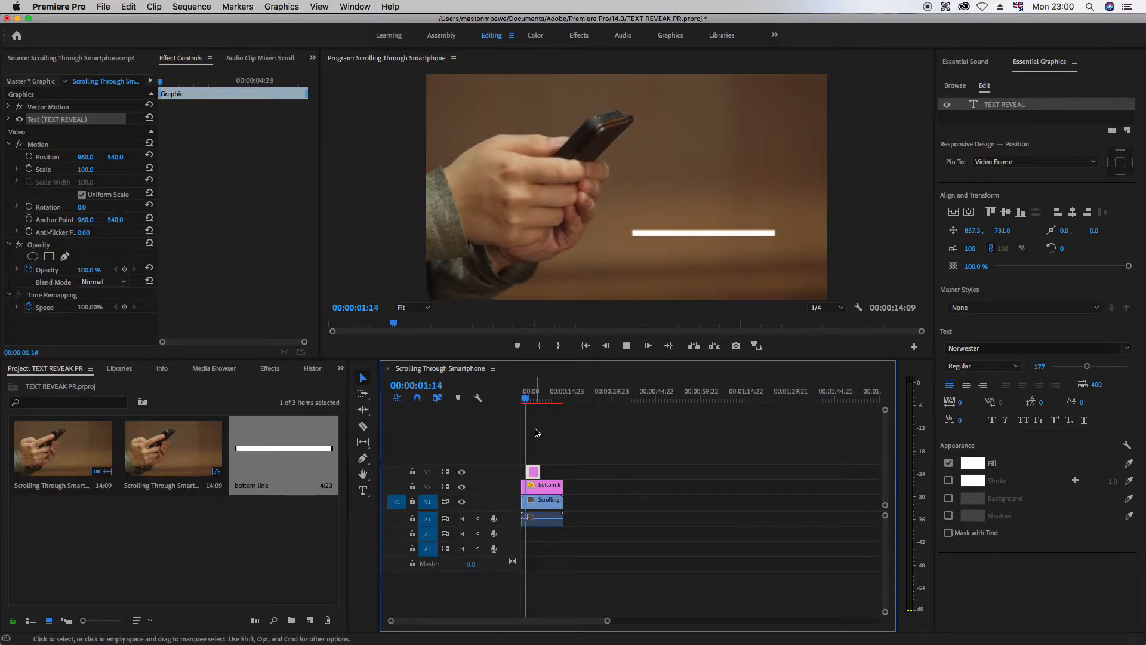
key("space")
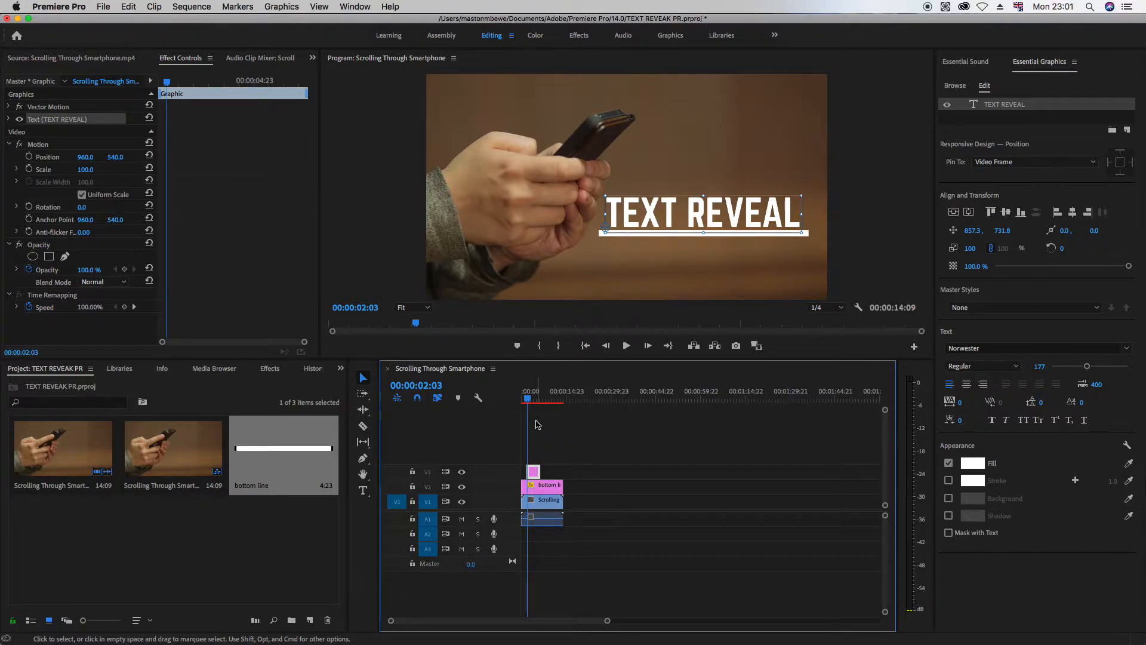
left_click(522, 405)
left_click_drag(524, 406, 530, 410)
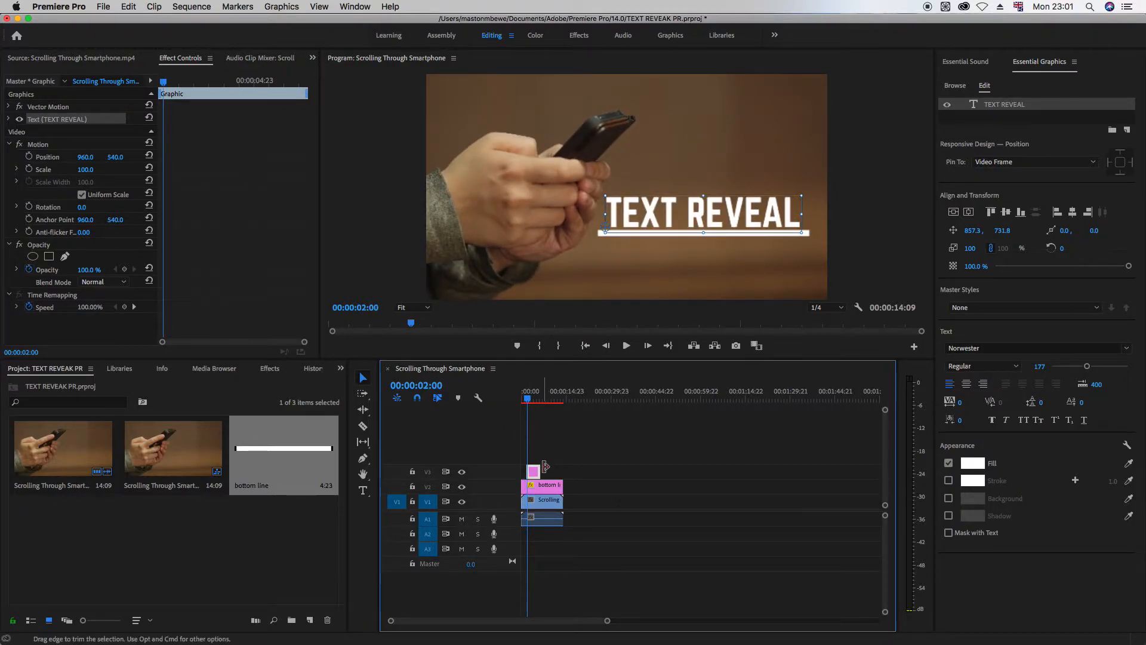
left_click_drag(530, 471, 559, 469)
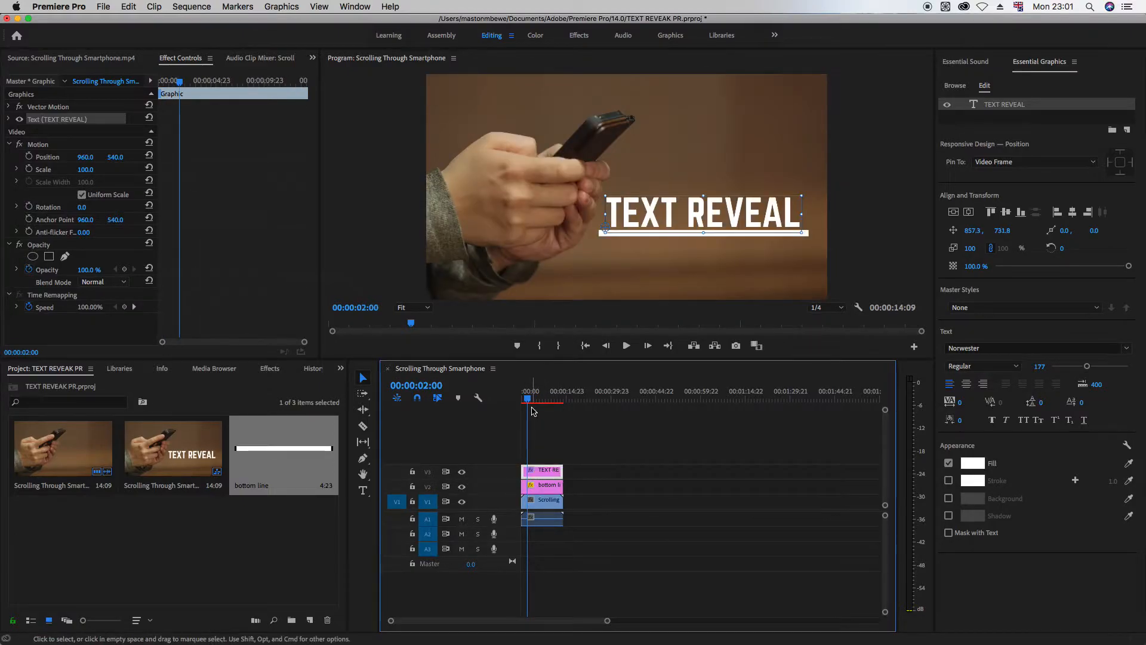
mouse_move(528, 399)
left_mouse_down()
mouse_move(516, 408)
mouse_move(538, 405)
left_mouse_up()
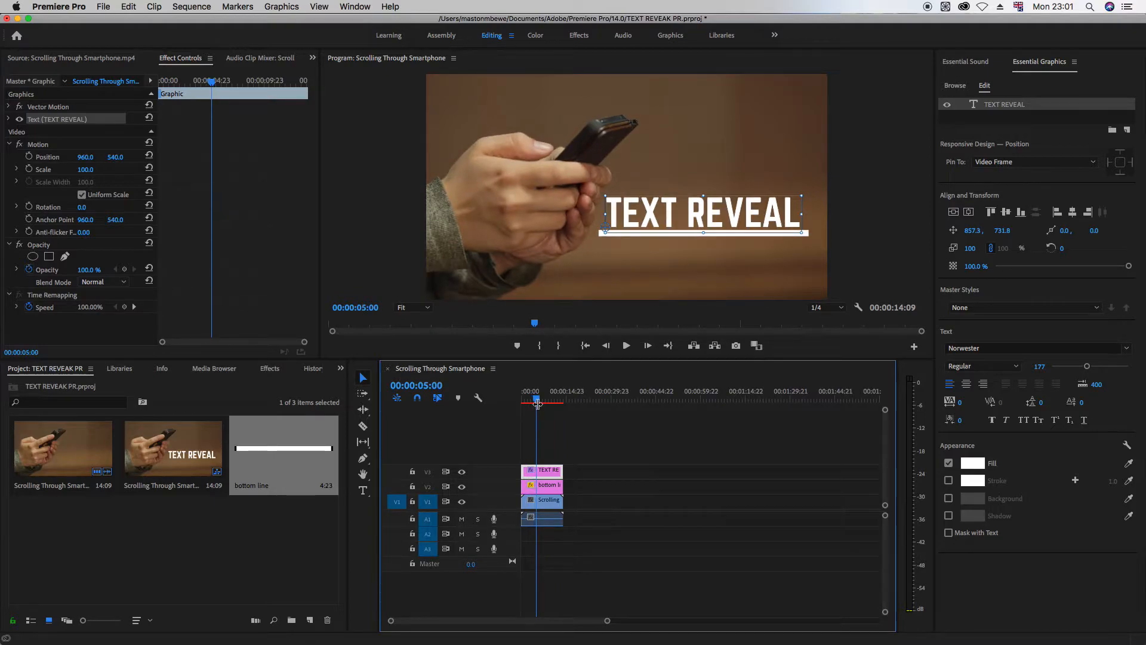
Step: Play the sequence from the start and add a position keyframe to the text clip at 00:00:04:05
key("Home")
key("space")
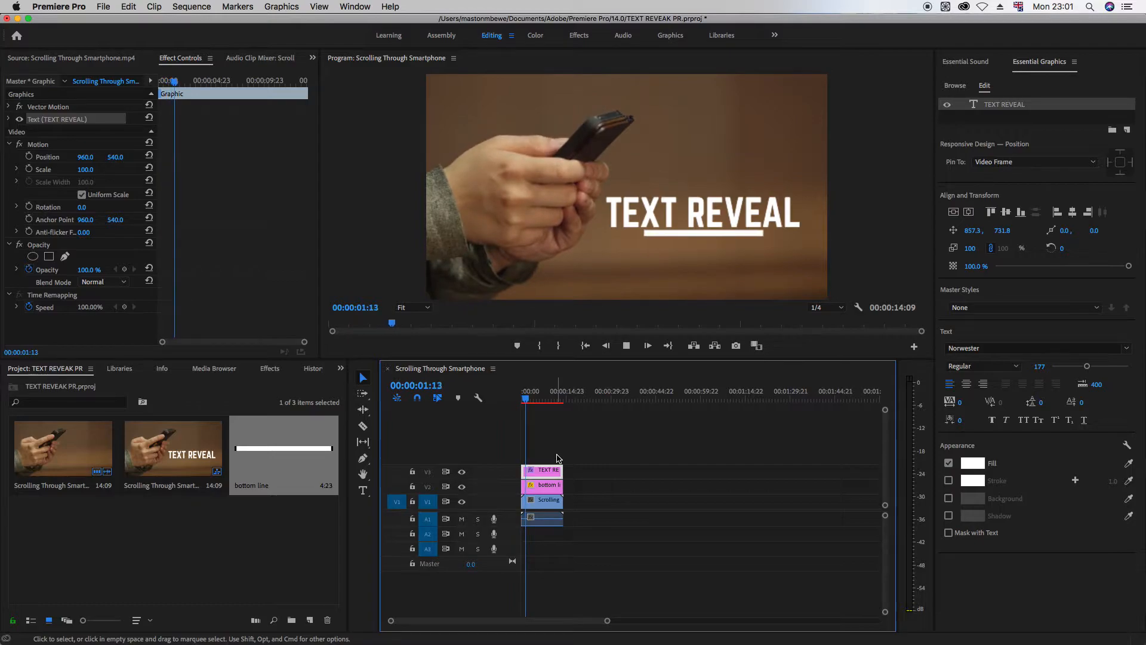
key("space")
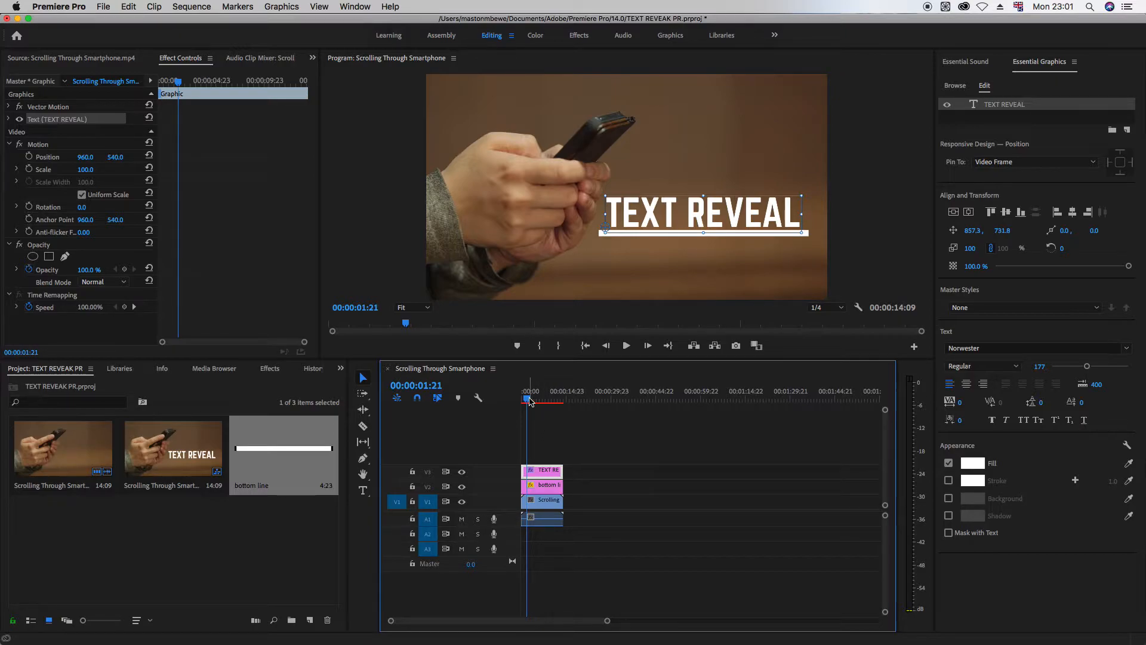
key("space")
key("space")
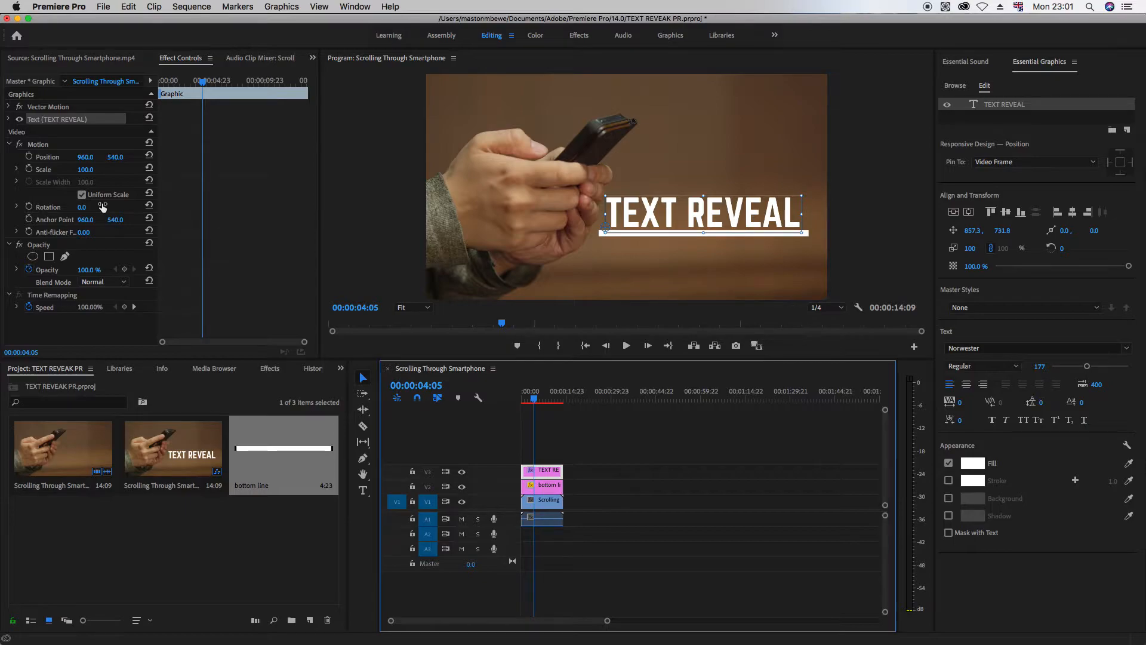
left_click(29, 156)
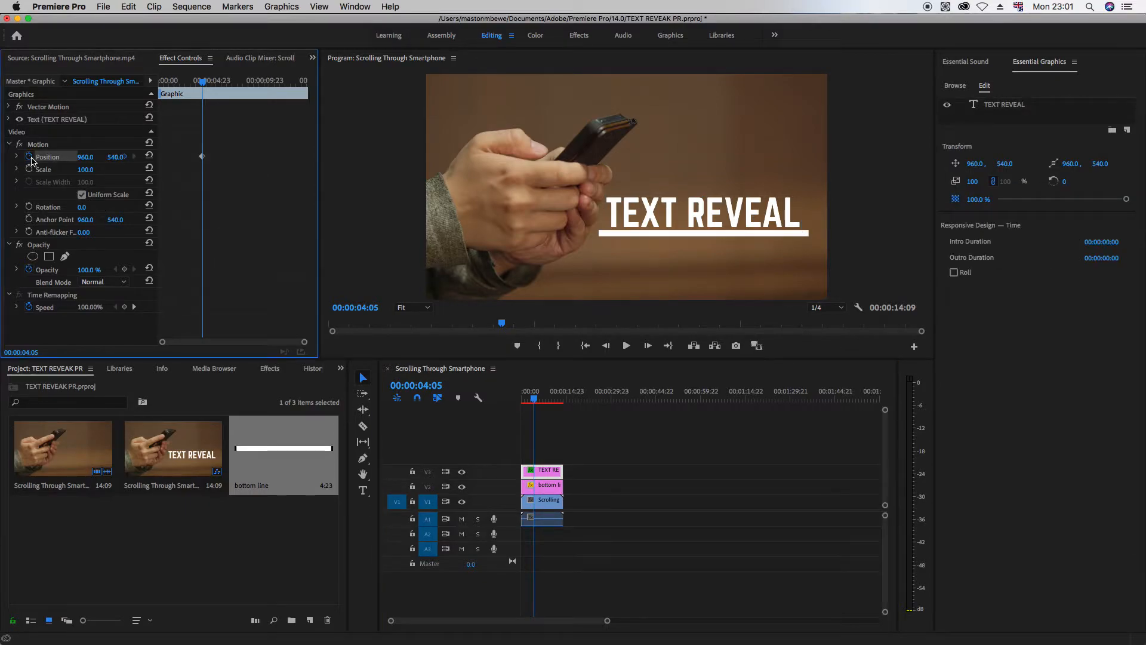
Step: At 00:00:02:00, keyframe the text's vertical position at 725 so it starts below the line, and play the rise
left_click_drag(533, 403, 520, 403)
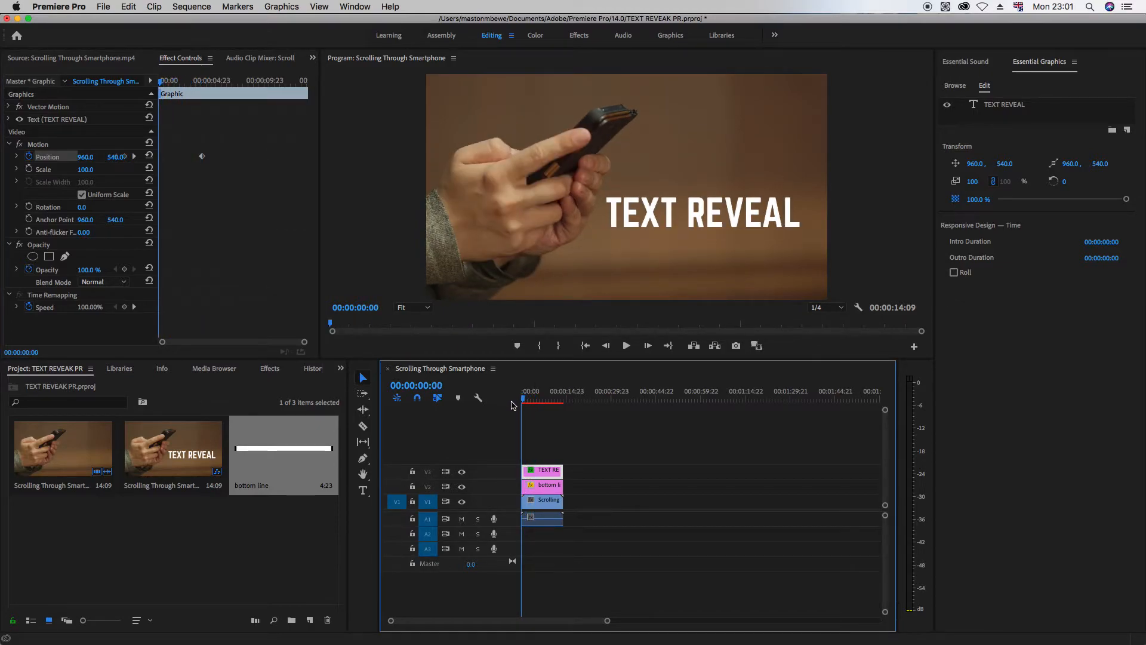
key("space")
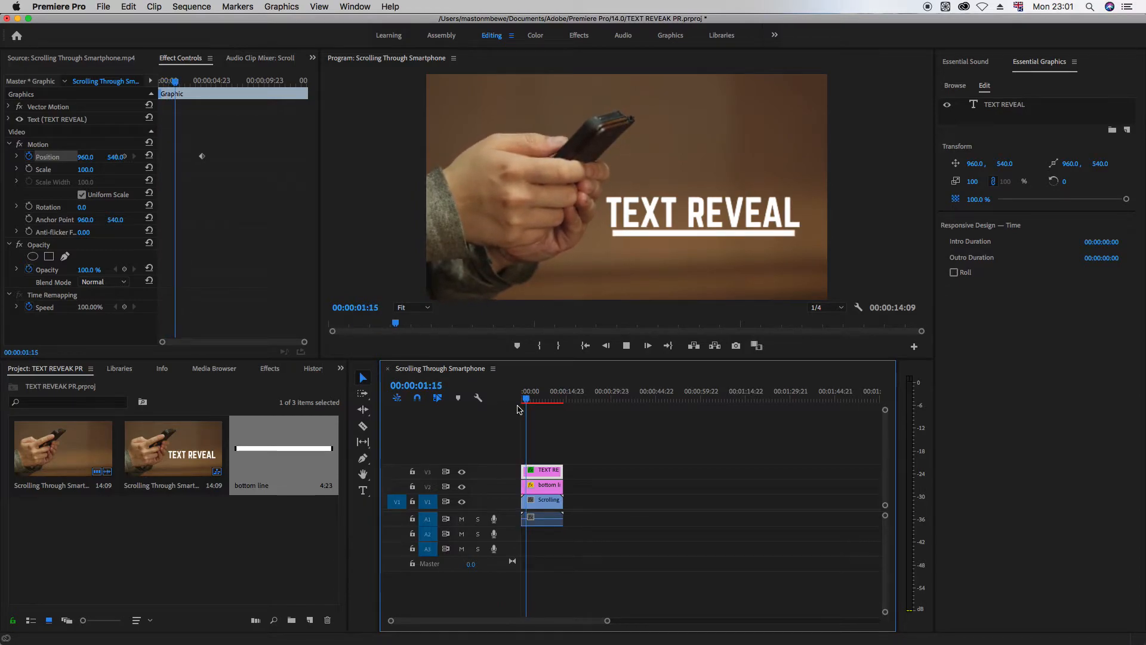
key("space")
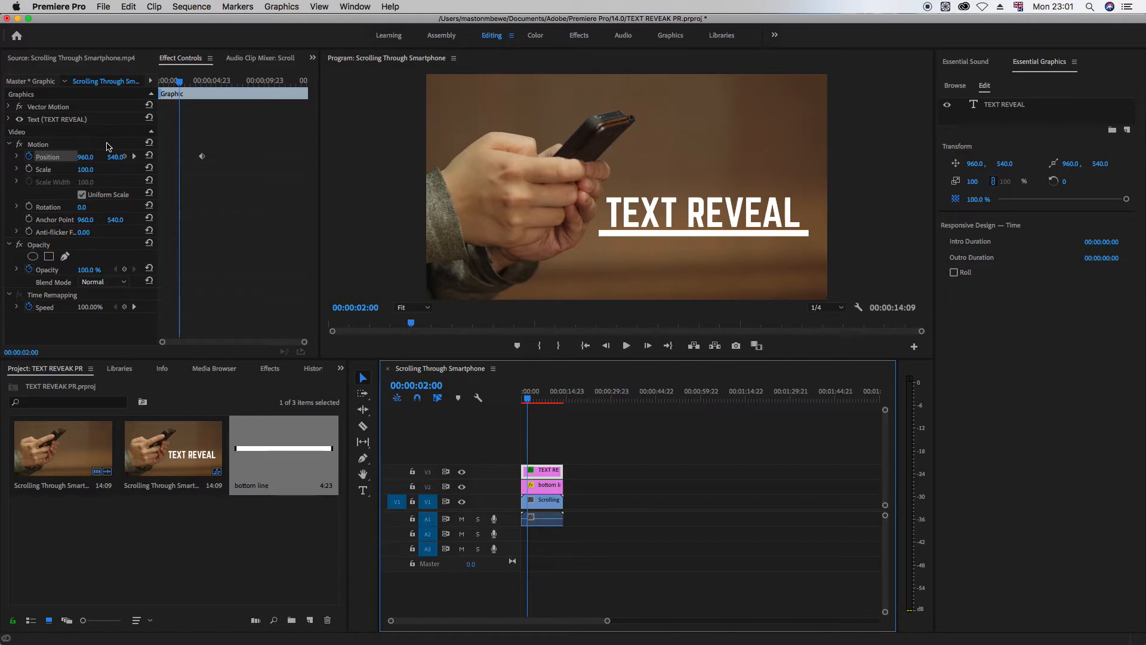
left_click_drag(115, 157, 226, 157)
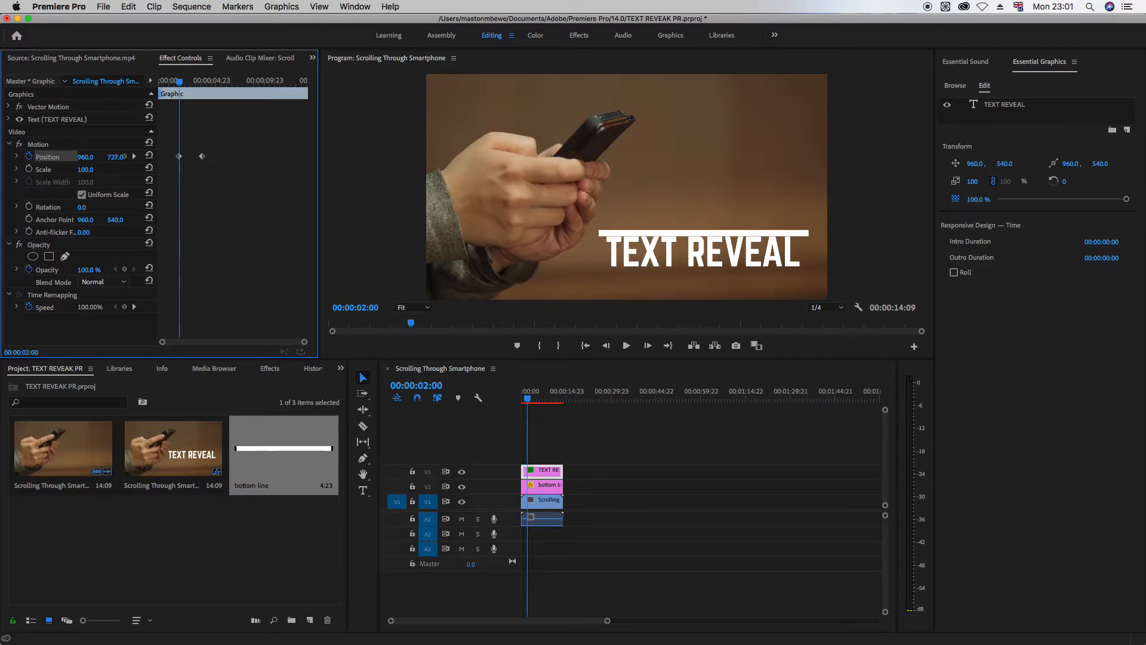
left_click_drag(225, 157, 224, 157)
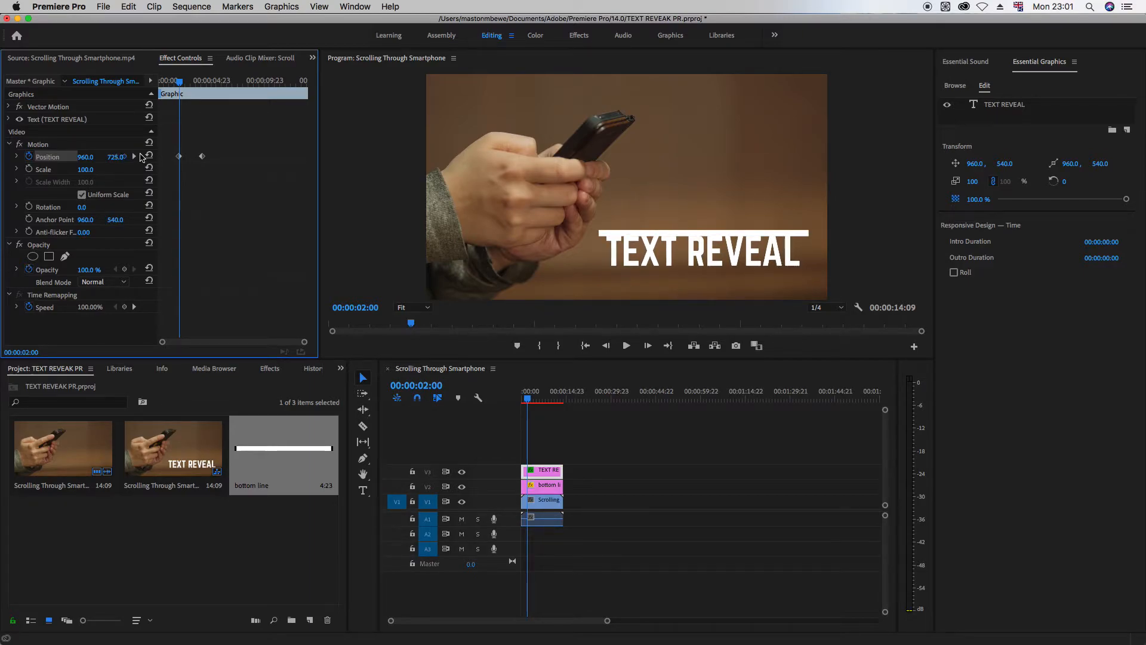
key("Home")
key("space")
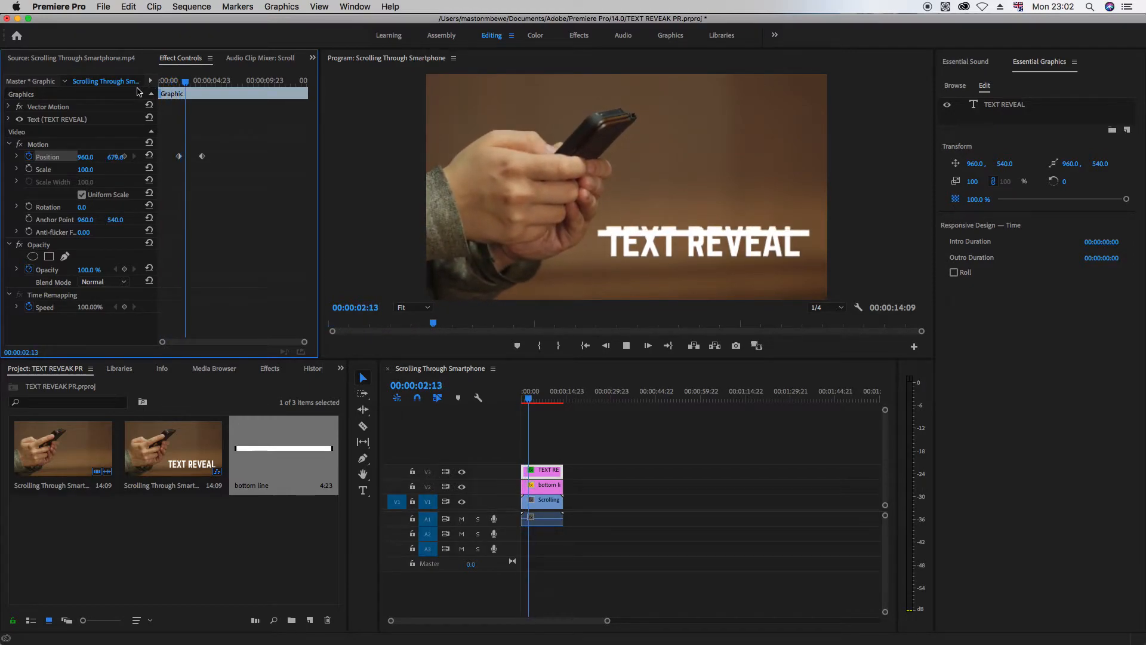
key("space")
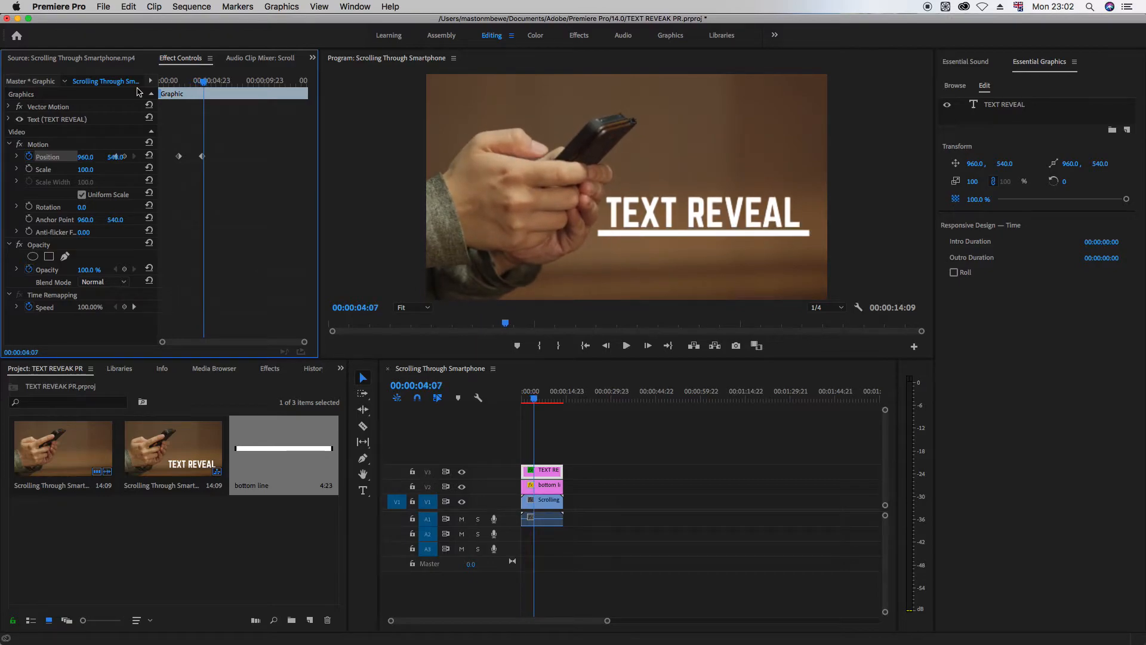
Step: Move the text's first position keyframe closer to the second to speed up the rise, and preview it
left_click_drag(178, 156, 193, 157)
left_click_drag(204, 86, 187, 87)
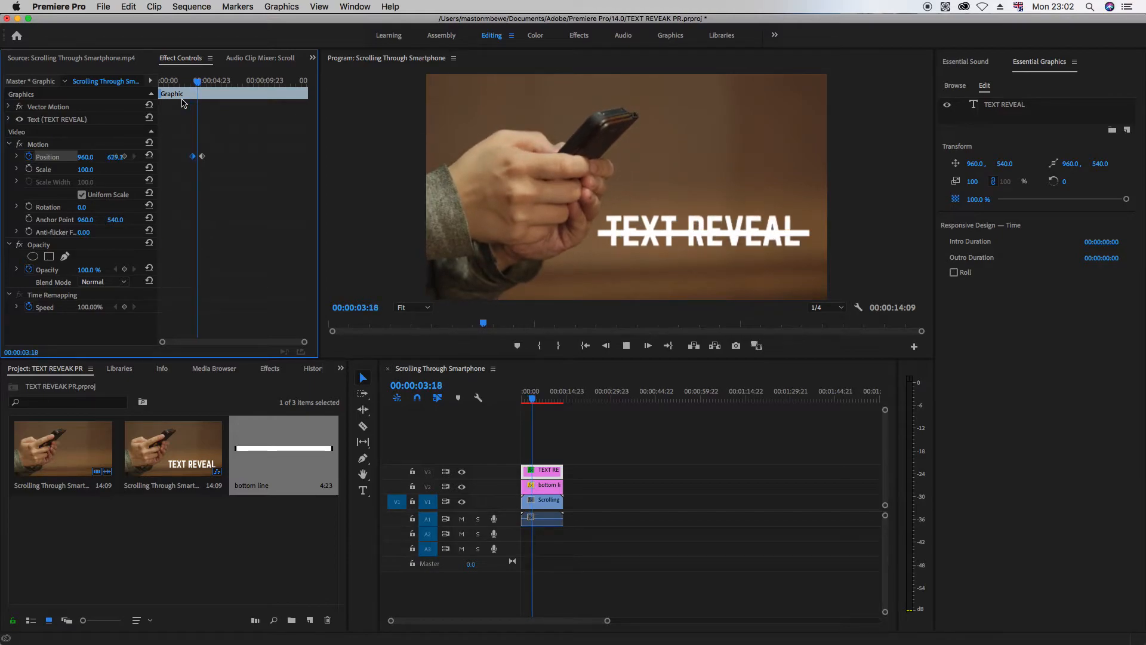
key("space")
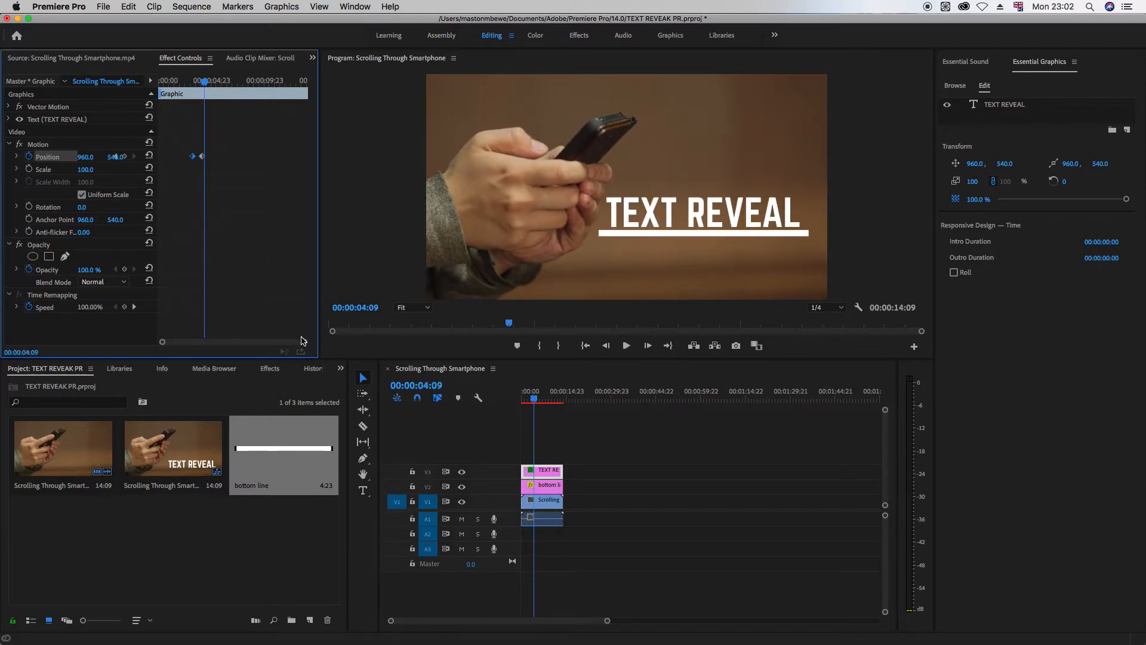
Step: Tighten the gap between the text's two position keyframes further and replay the rise to check its speed
left_click_drag(305, 346, 277, 347)
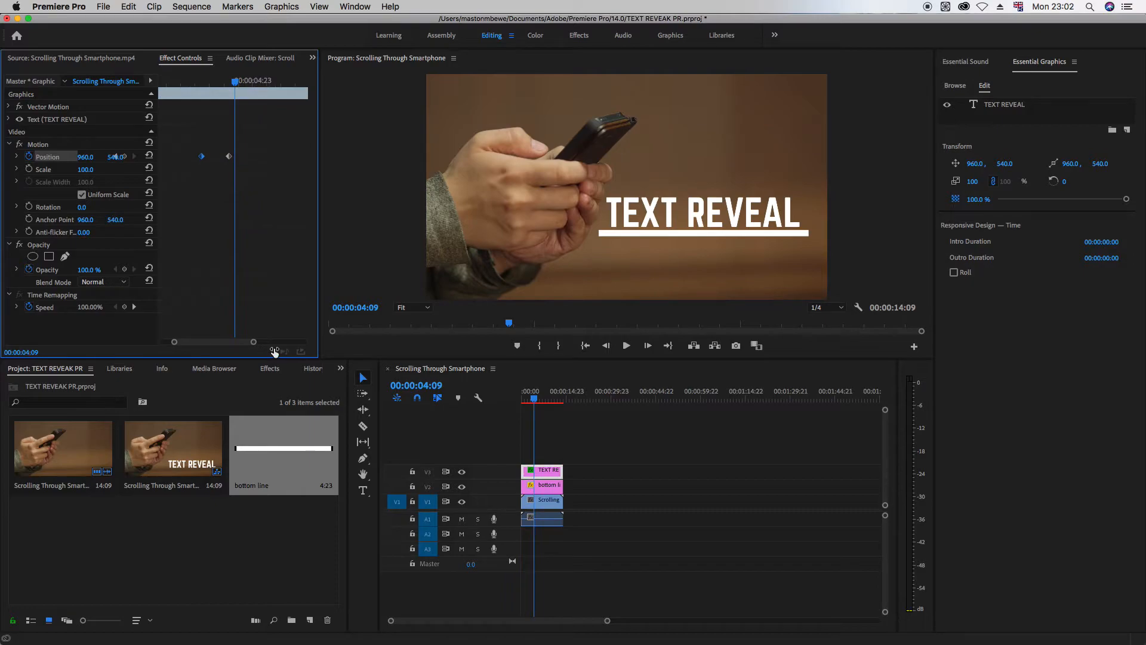
left_click_drag(200, 160, 215, 159)
left_click(230, 81)
key("space")
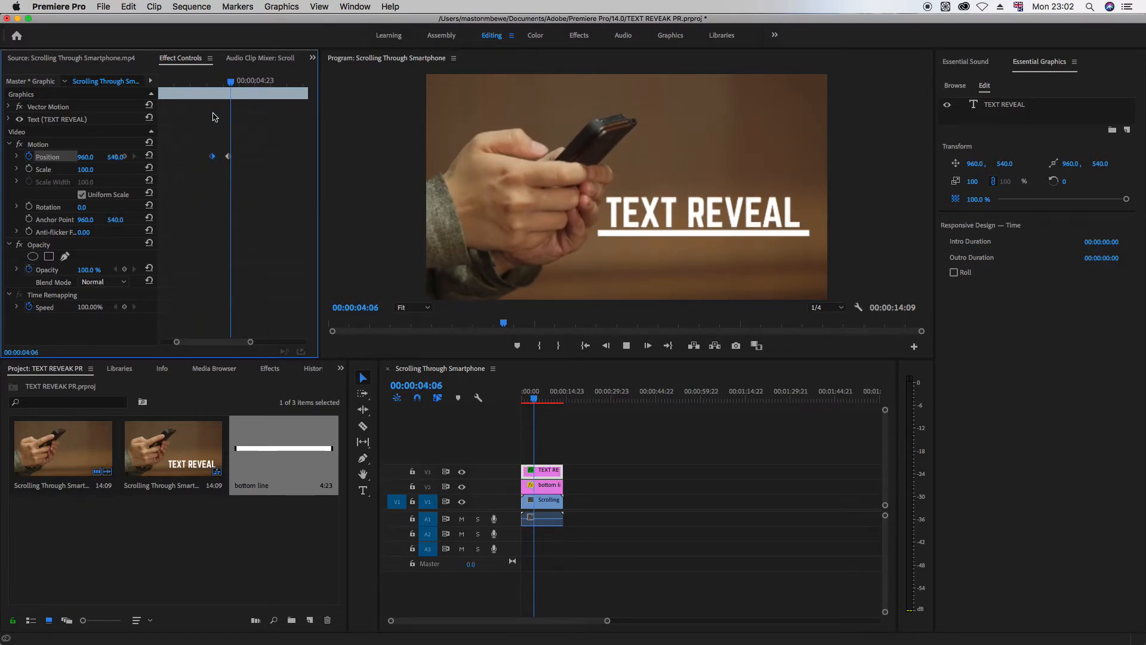
key("space")
left_click(231, 84)
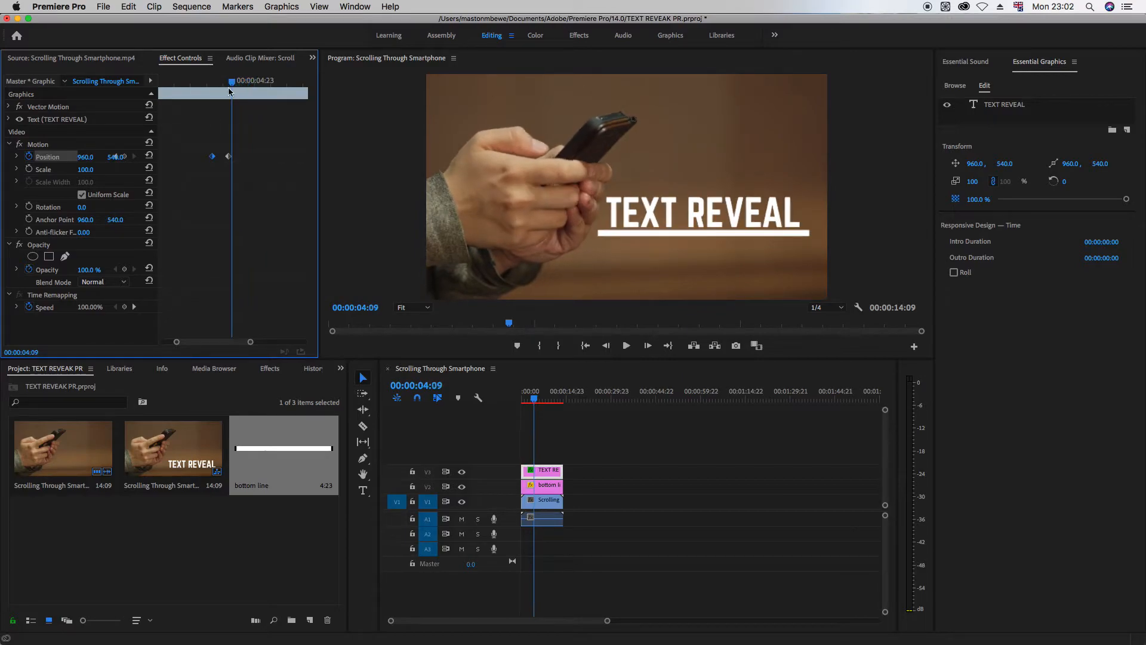
left_click_drag(230, 89, 203, 95)
key("space")
key("space")
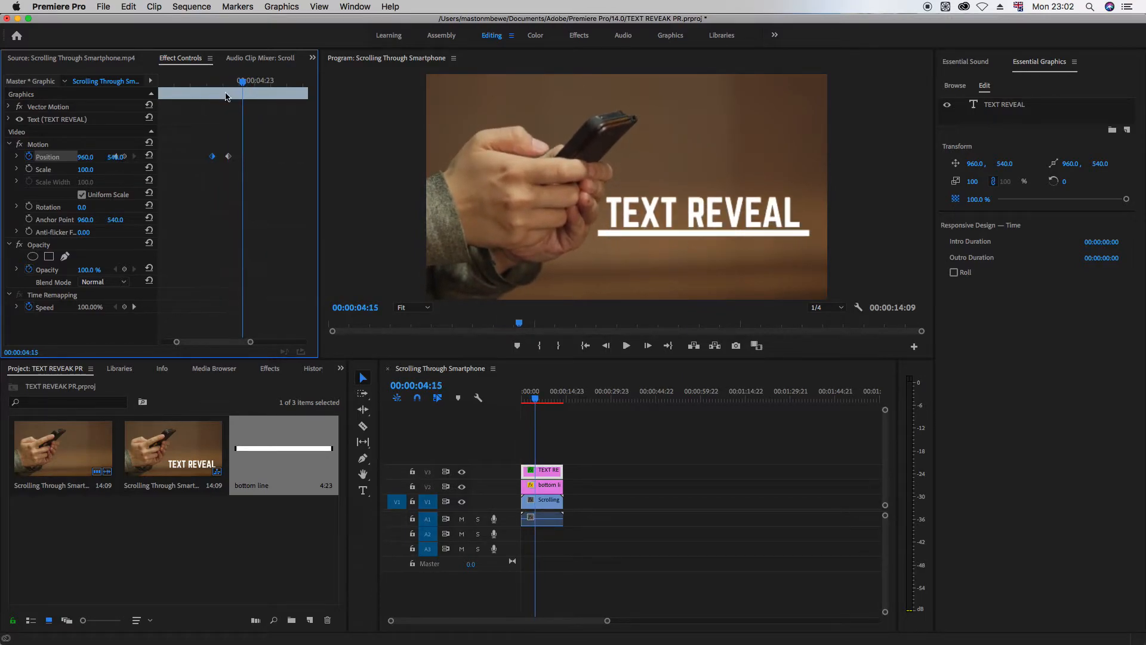
left_click(188, 84)
key("space")
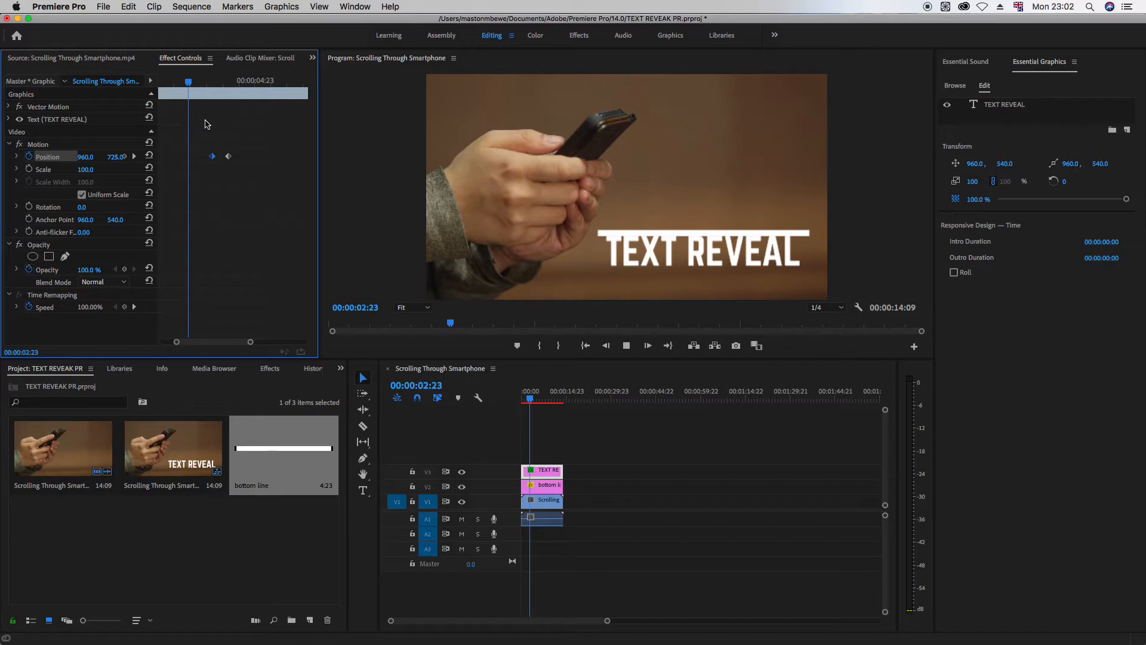
key("space")
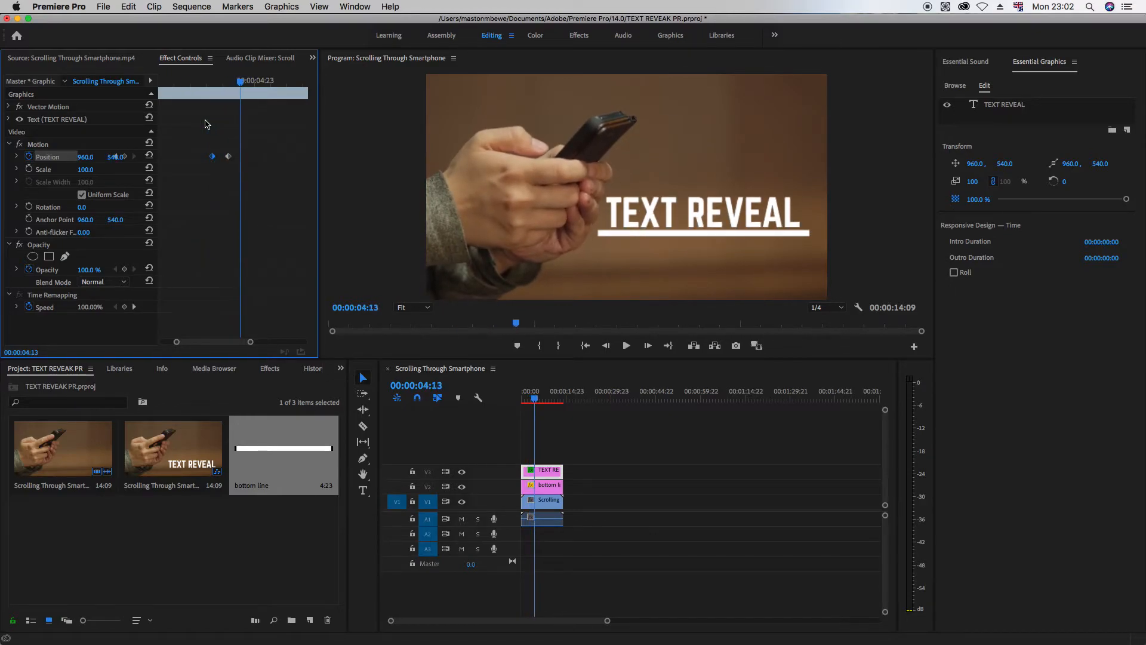
Step: Apply Ease In temporal interpolation to both of the text's position keyframes
left_click_drag(234, 148, 207, 171)
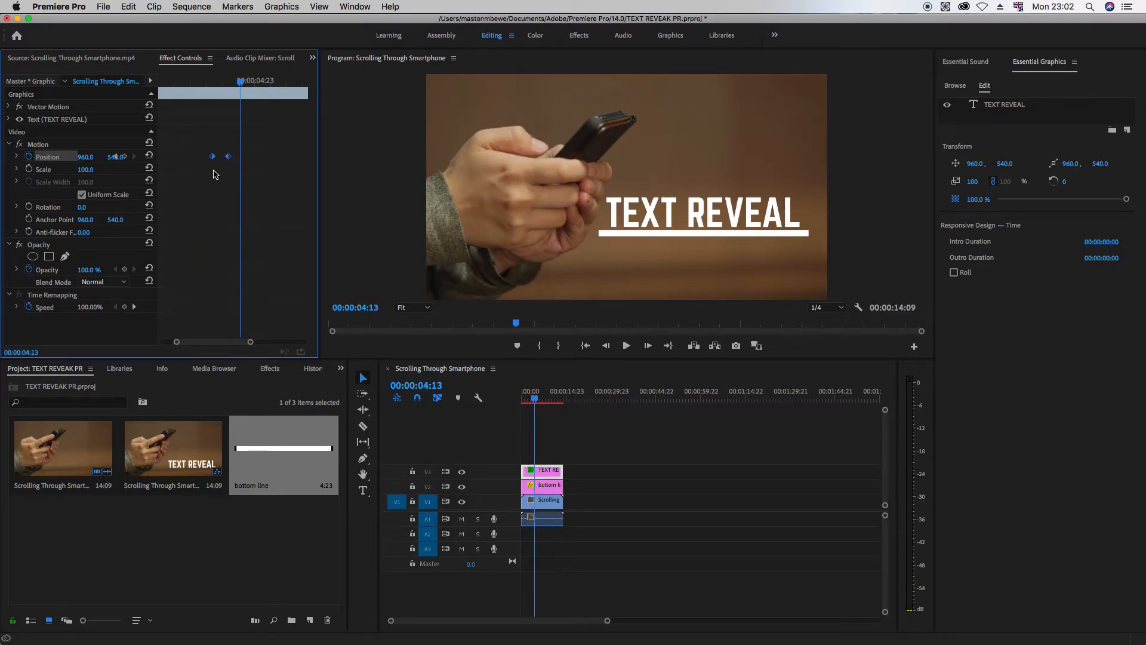
right_click(229, 162)
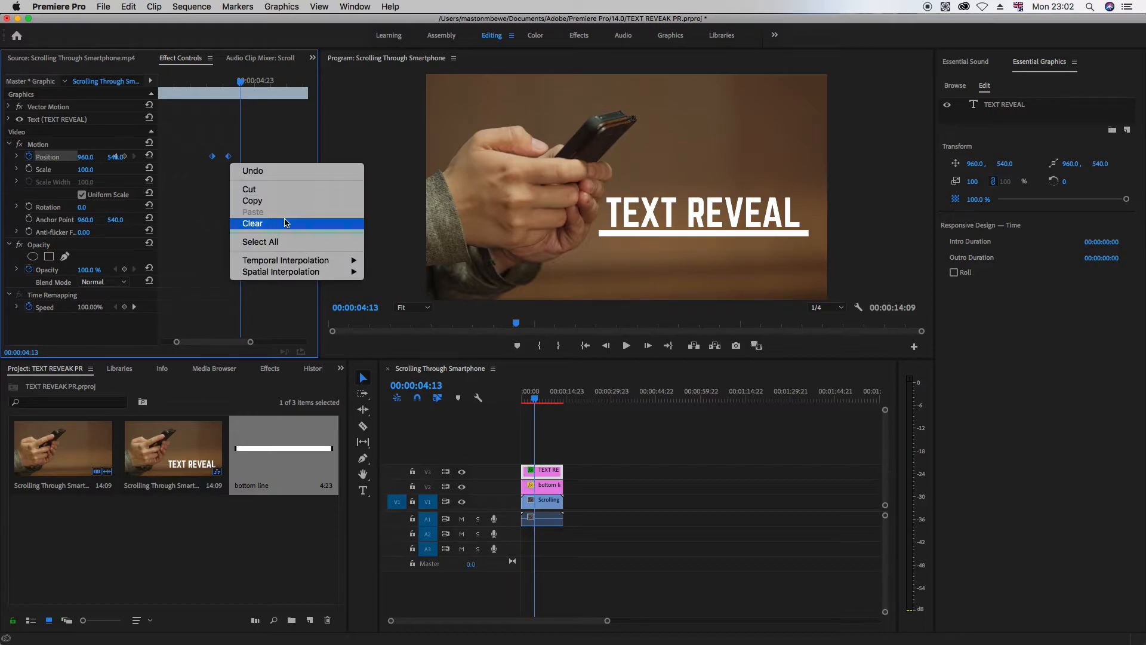
mouse_move(330, 263)
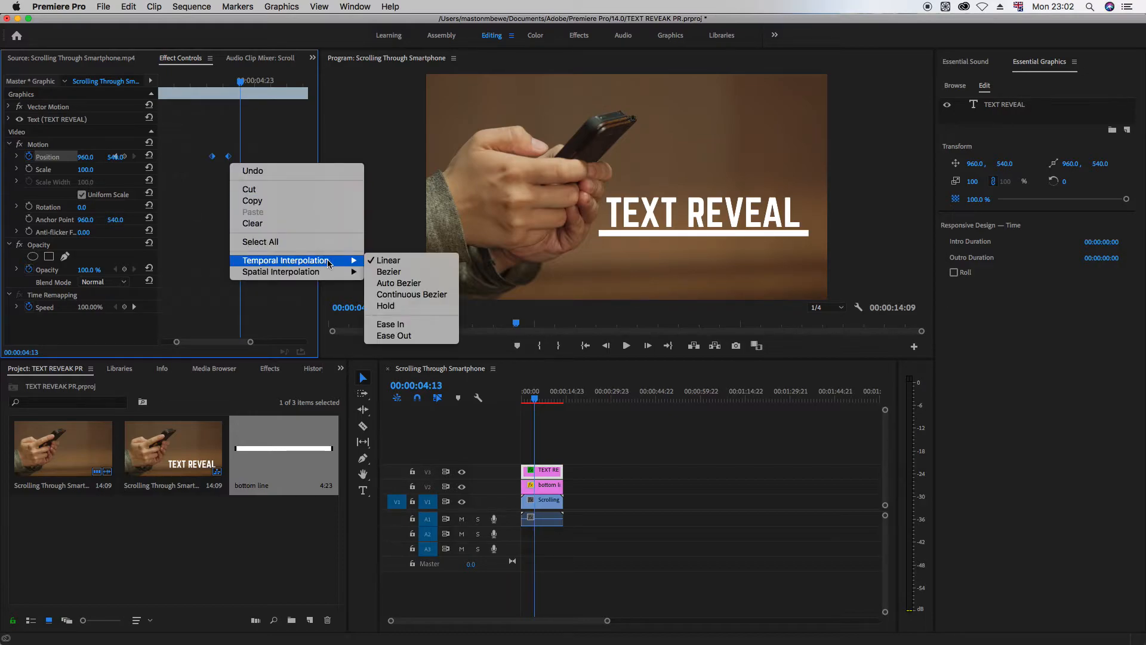
left_click(390, 323)
Step: Replay the eased text rise from just before its first position keyframe to check the smoothness of the motion
left_click_drag(240, 82, 208, 89)
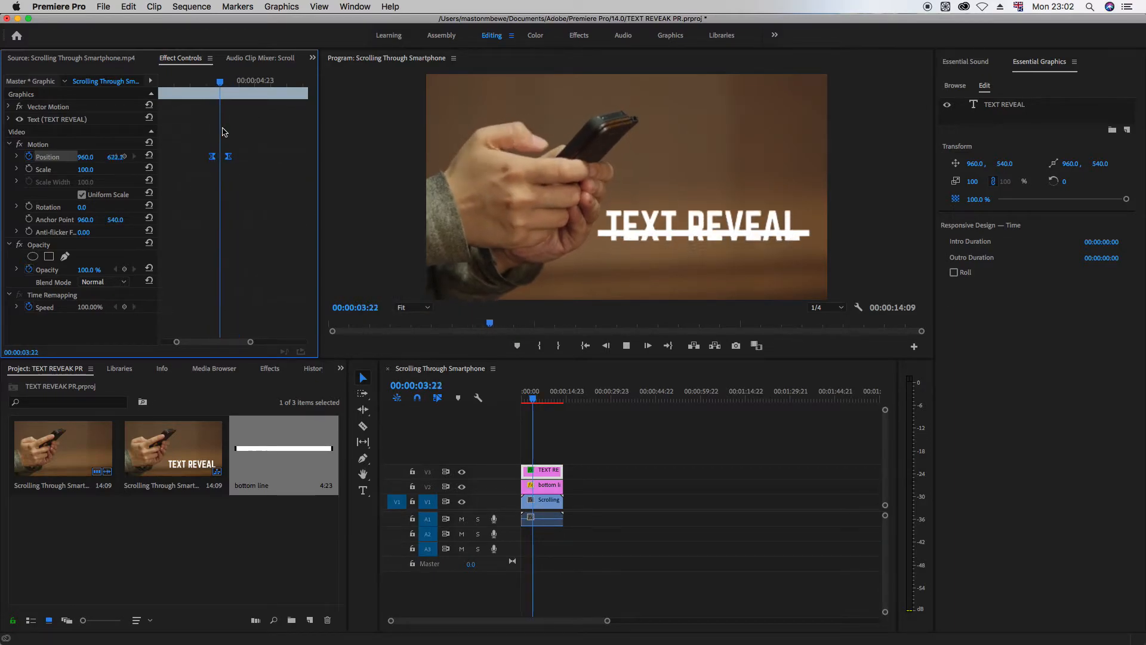
key("space")
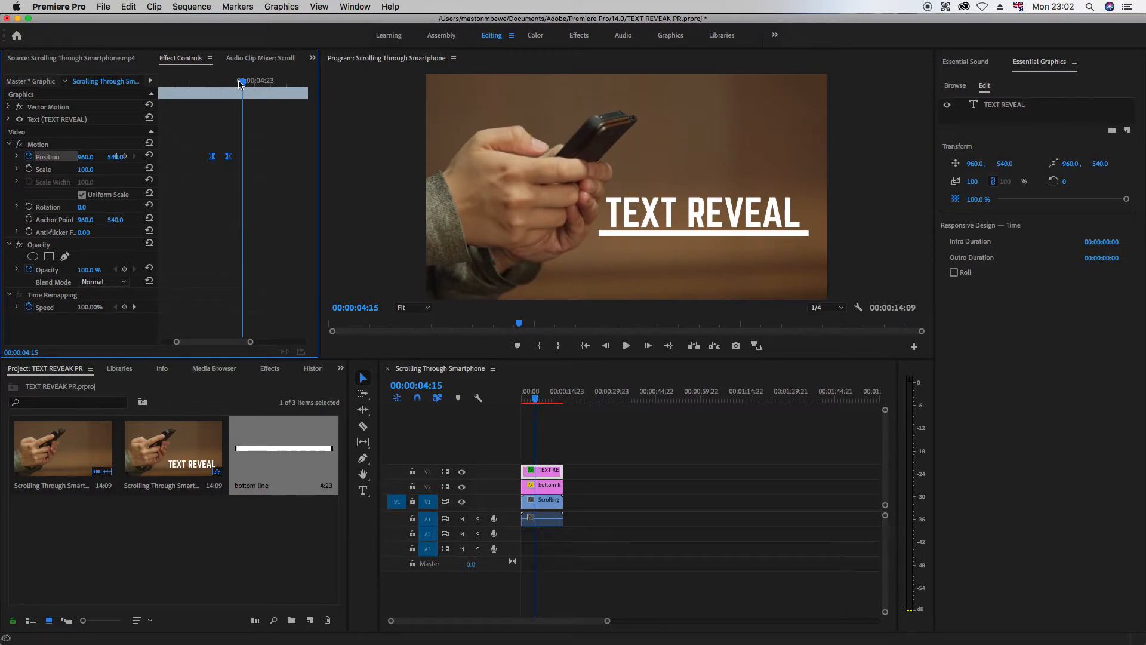
left_click_drag(240, 82, 205, 90)
key("space")
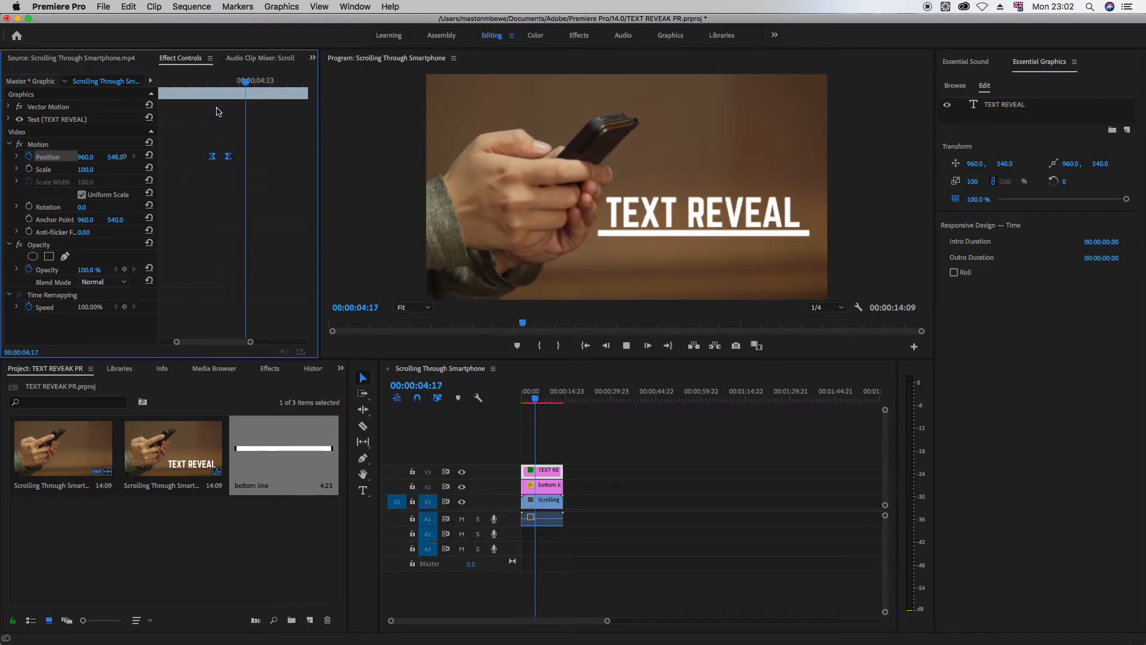
key("space")
left_click_drag(255, 89, 205, 89)
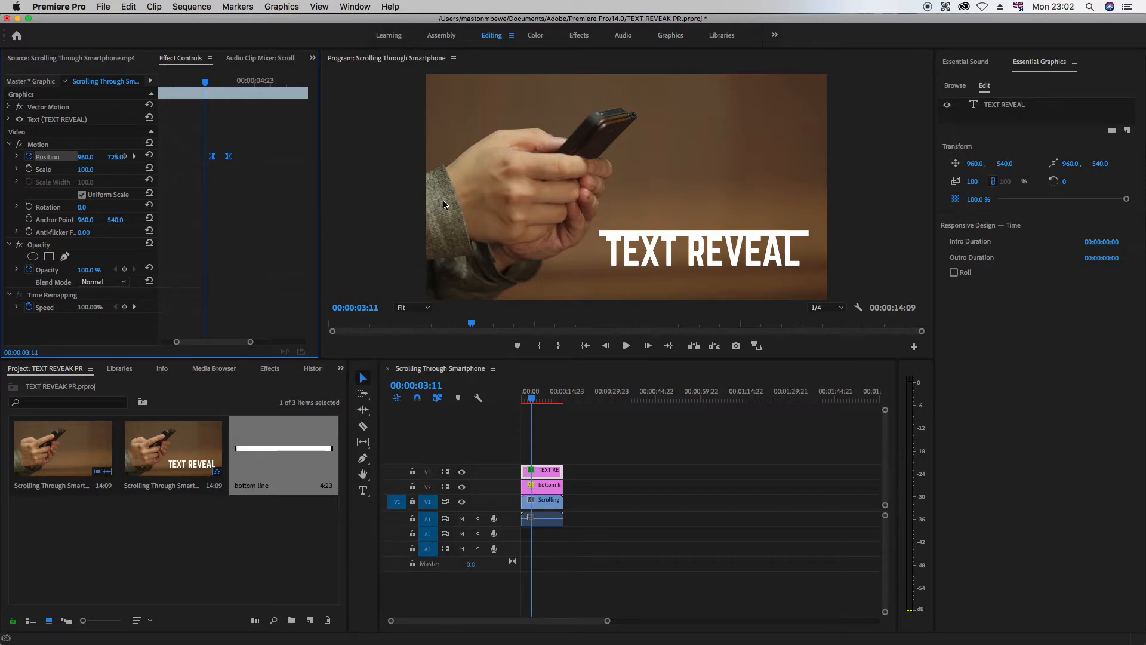
left_click_drag(205, 82, 200, 83)
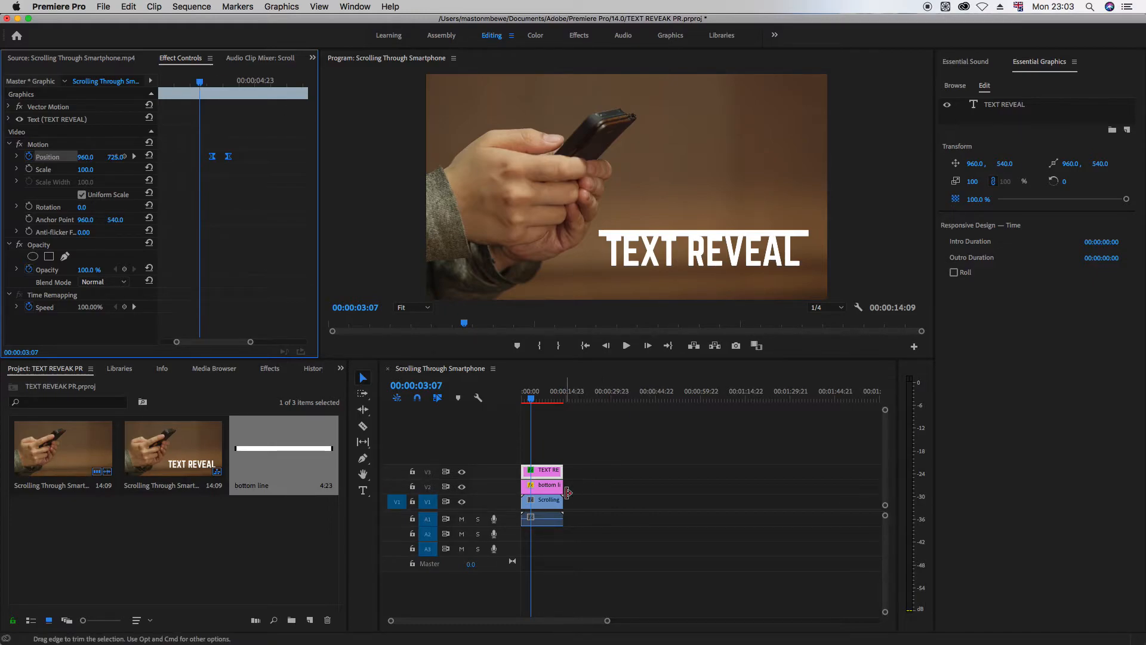
Step: Duplicate the smartphone footage clip from V1 onto V4, above the text, and select the copy
left_click(542, 505)
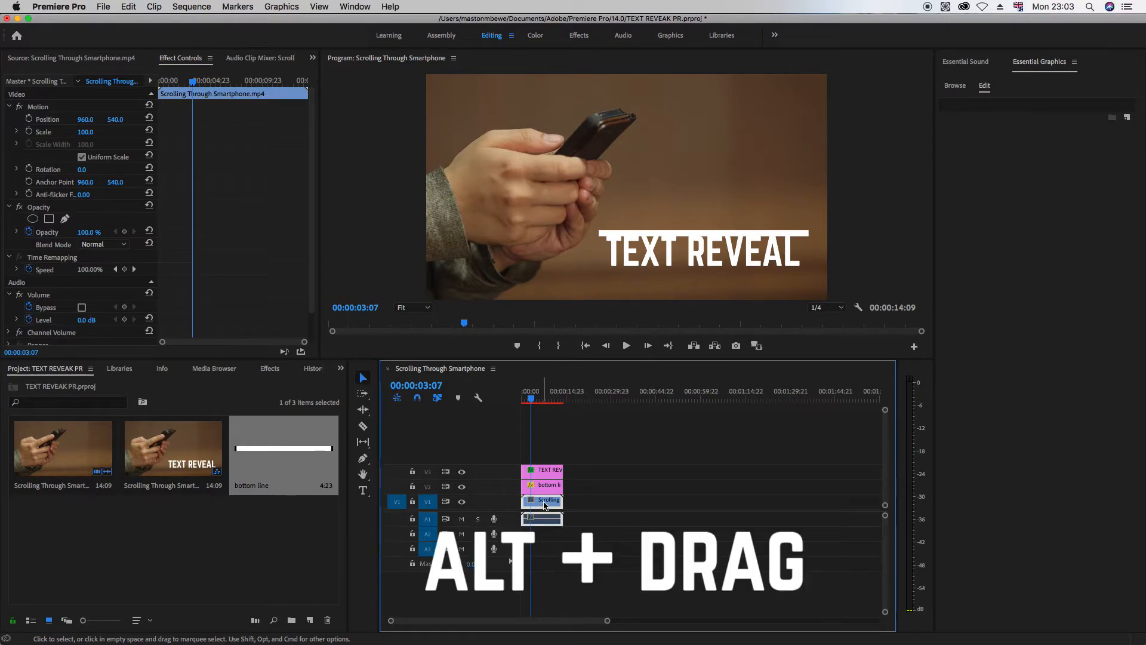
left_click_drag(545, 500, 545, 455)
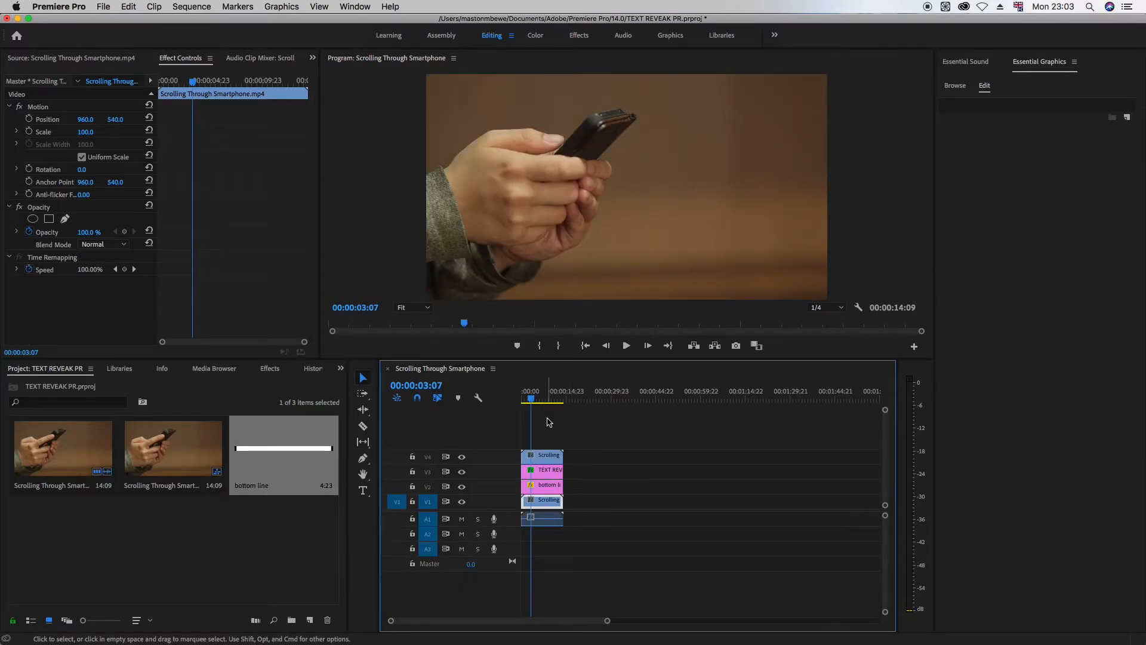
left_click(541, 518)
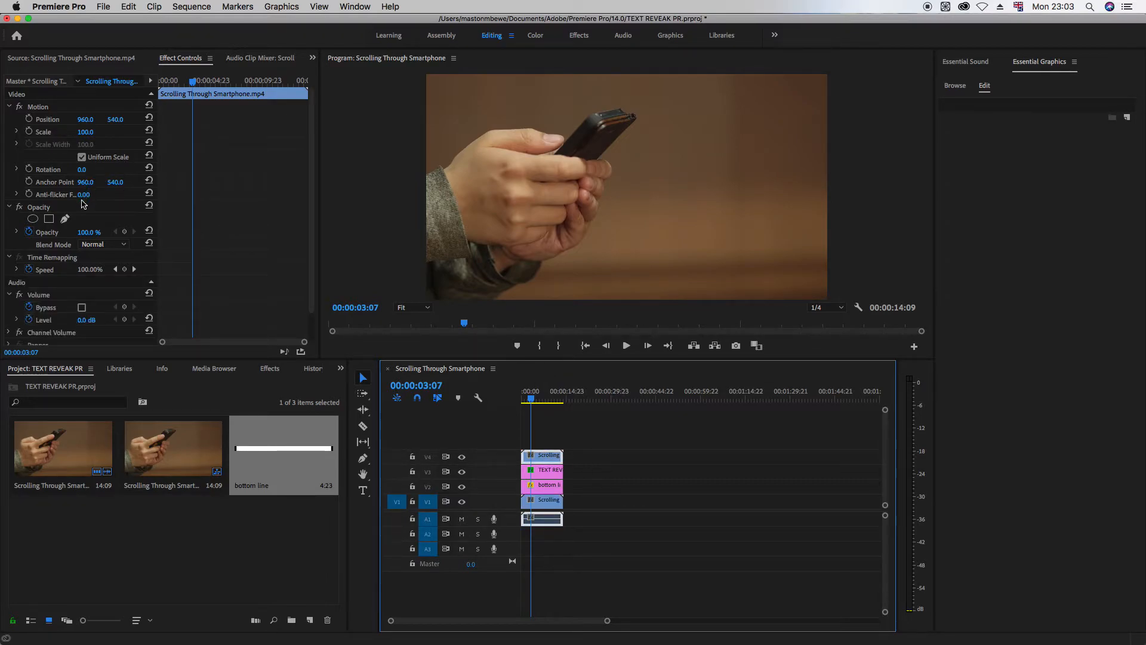
Step: Lower the V4 footage copy's opacity to 74% and play the sequence from the start
mouse_move(85, 235)
left_mouse_down()
mouse_move(71, 236)
mouse_move(92, 234)
left_mouse_up()
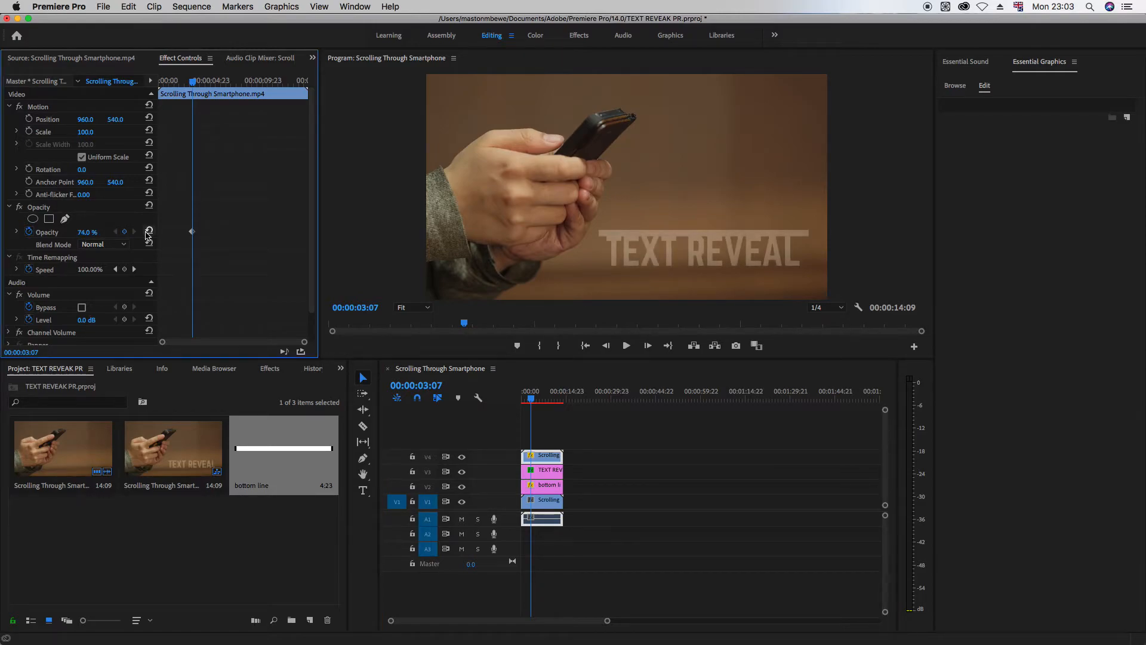
left_click(528, 398)
left_click_drag(528, 398, 517, 401)
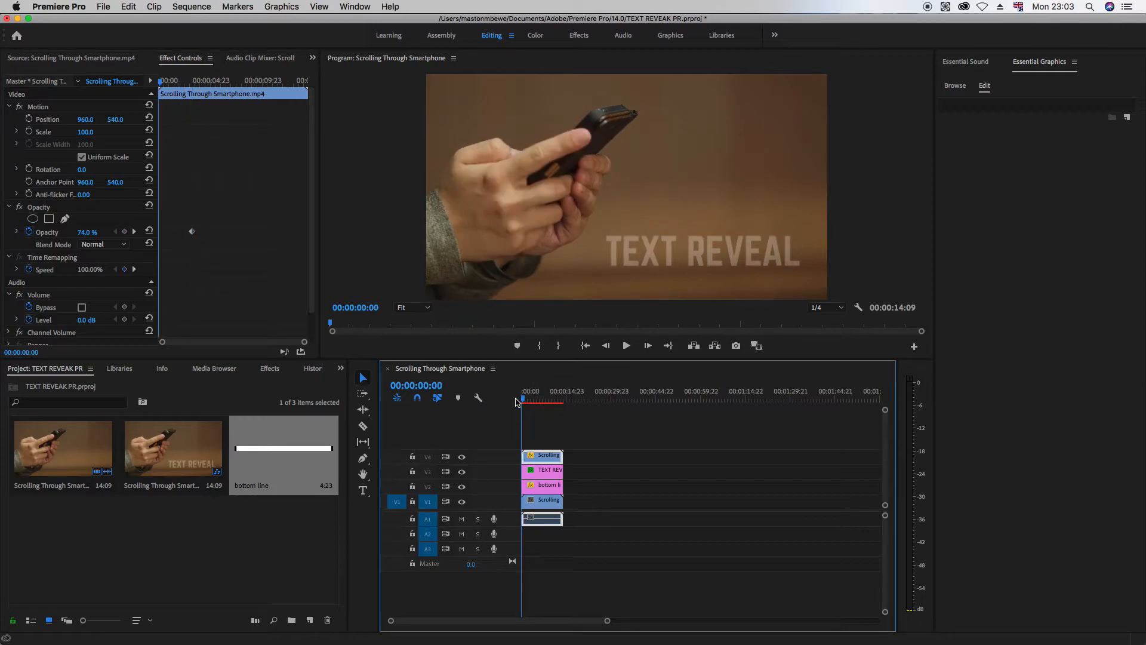
key("space")
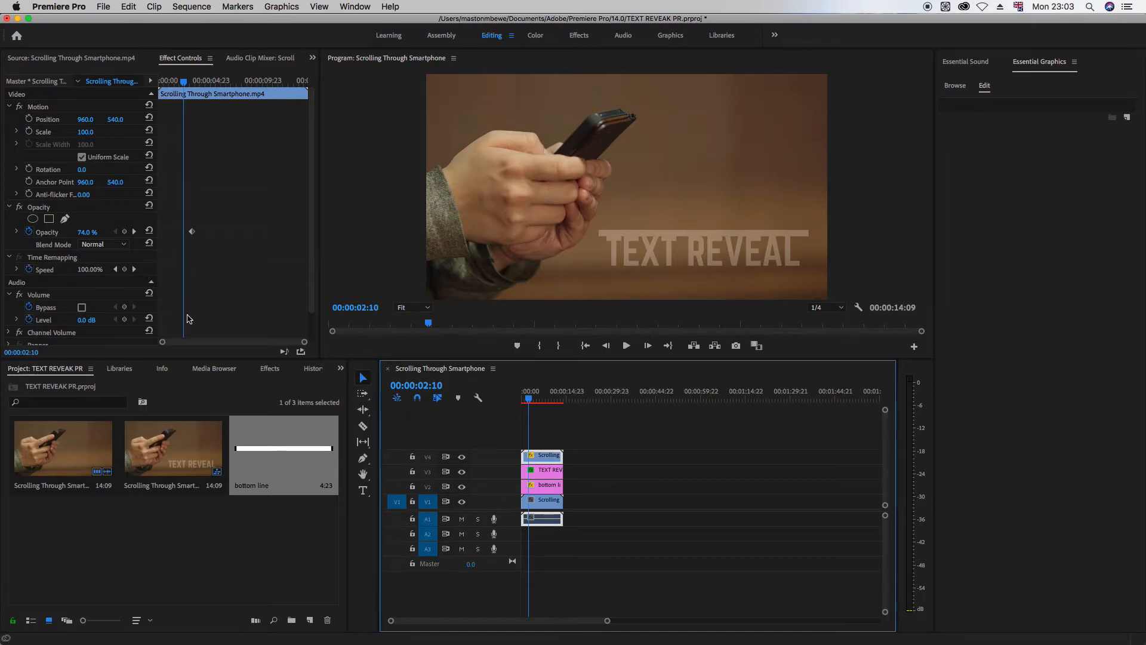
Step: Add a rectangular opacity mask to the V4 footage copy and place it just above the left part of the white line
scroll(149, 283, "down", 1)
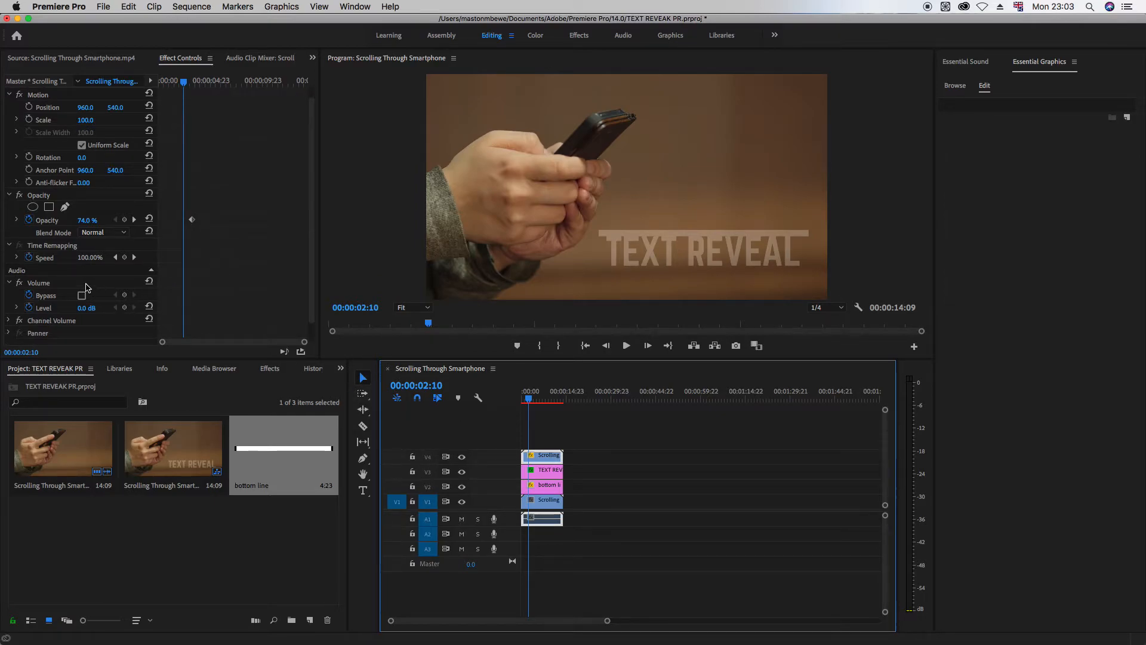
left_click(49, 208)
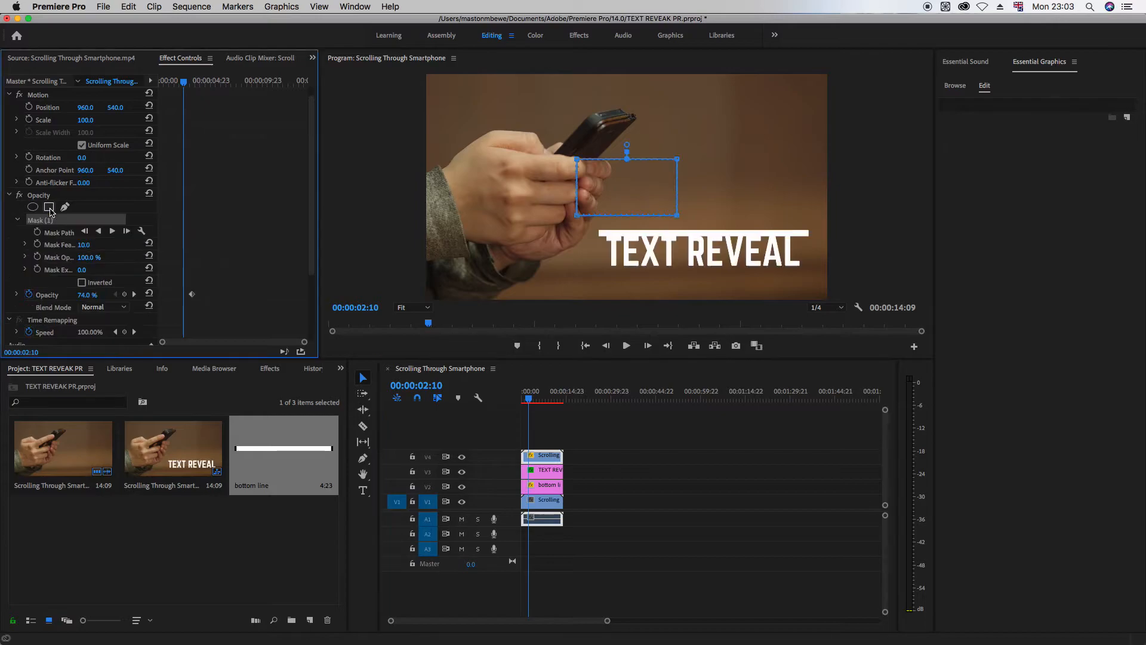
left_click(633, 202)
left_click_drag(645, 199, 656, 211)
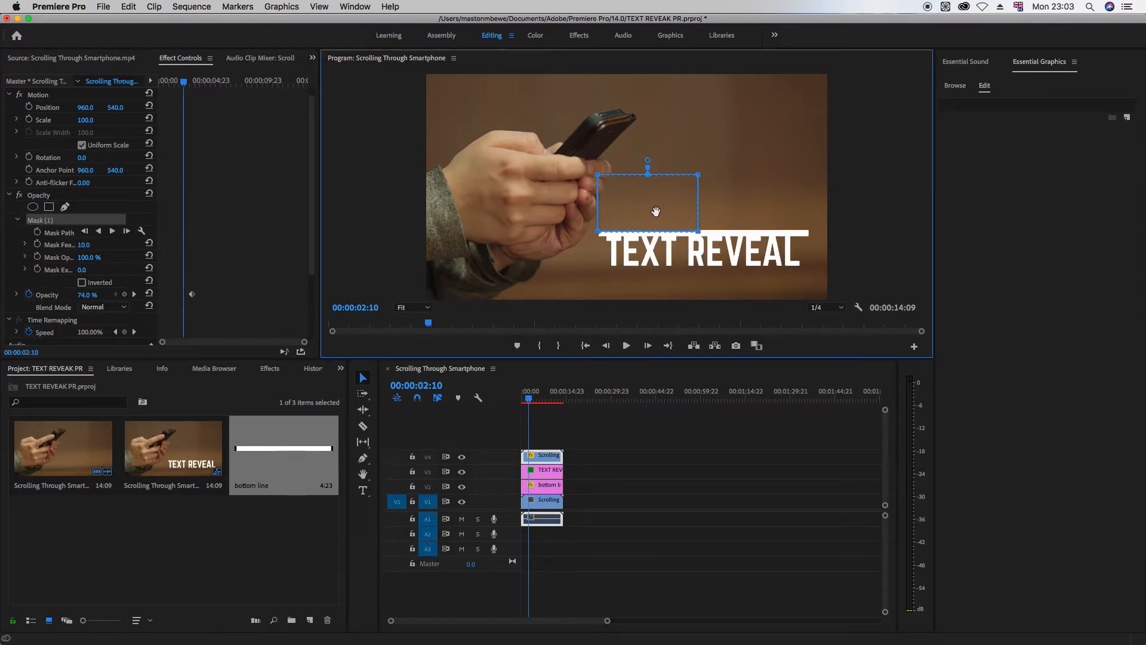
Step: At 00:00:07:00, reshape the mask's four corners to enclose the raised TEXT REVEAL title and the line beneath it
left_click_drag(530, 399, 543, 400)
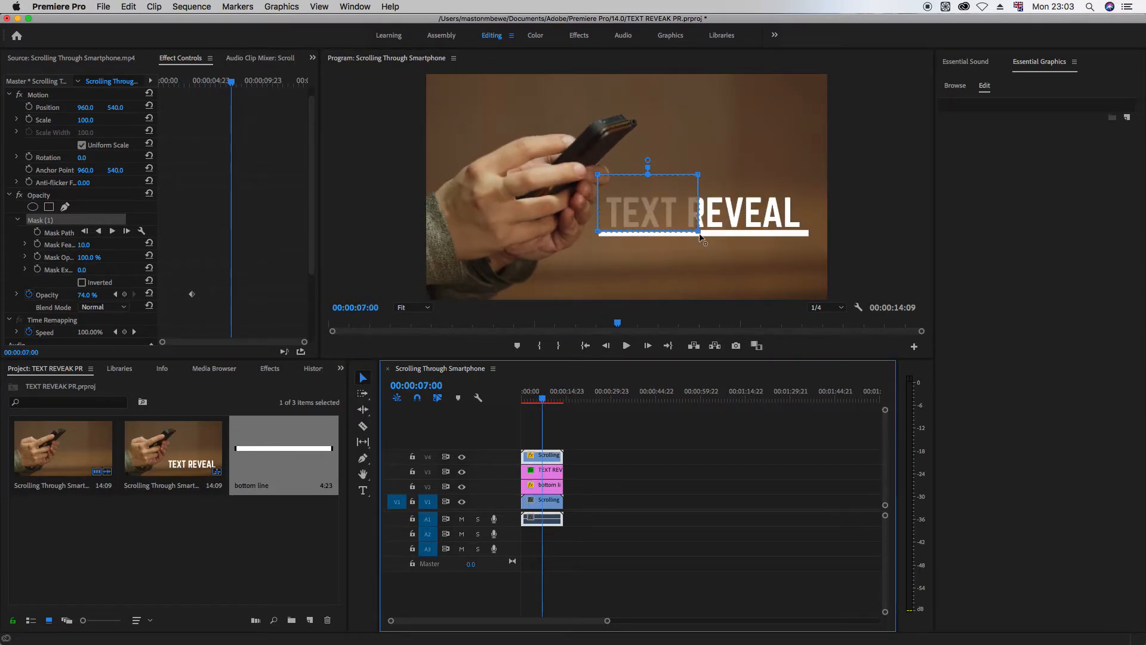
left_click_drag(699, 232, 810, 230)
left_click_drag(596, 232, 596, 237)
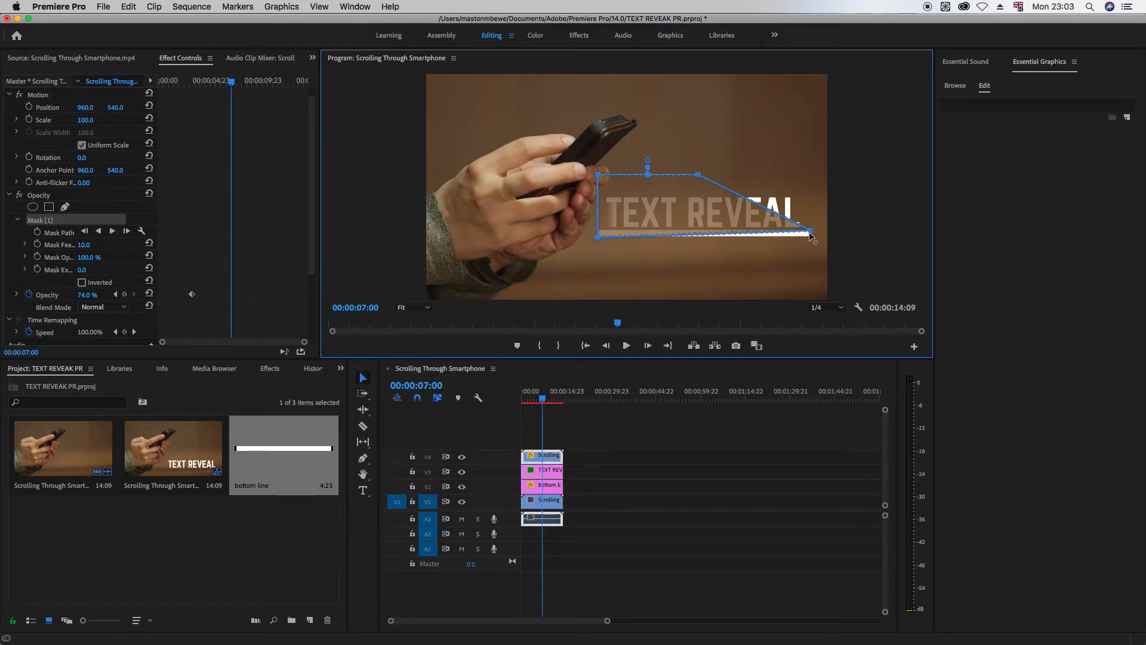
left_click_drag(810, 229, 813, 236)
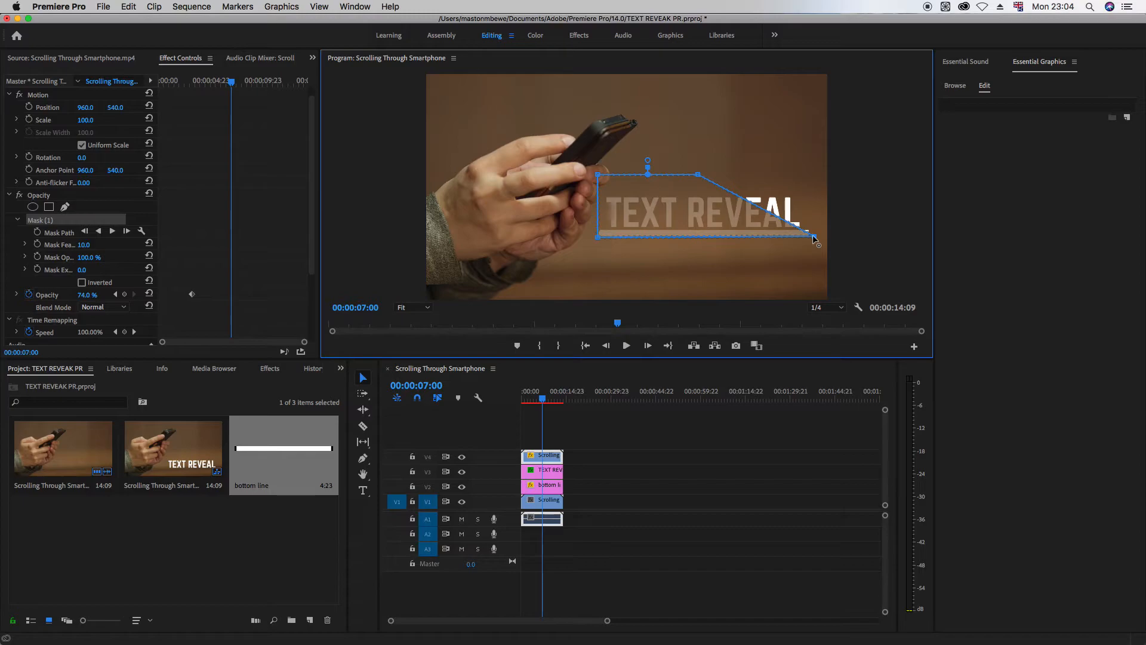
left_click_drag(702, 176, 812, 189)
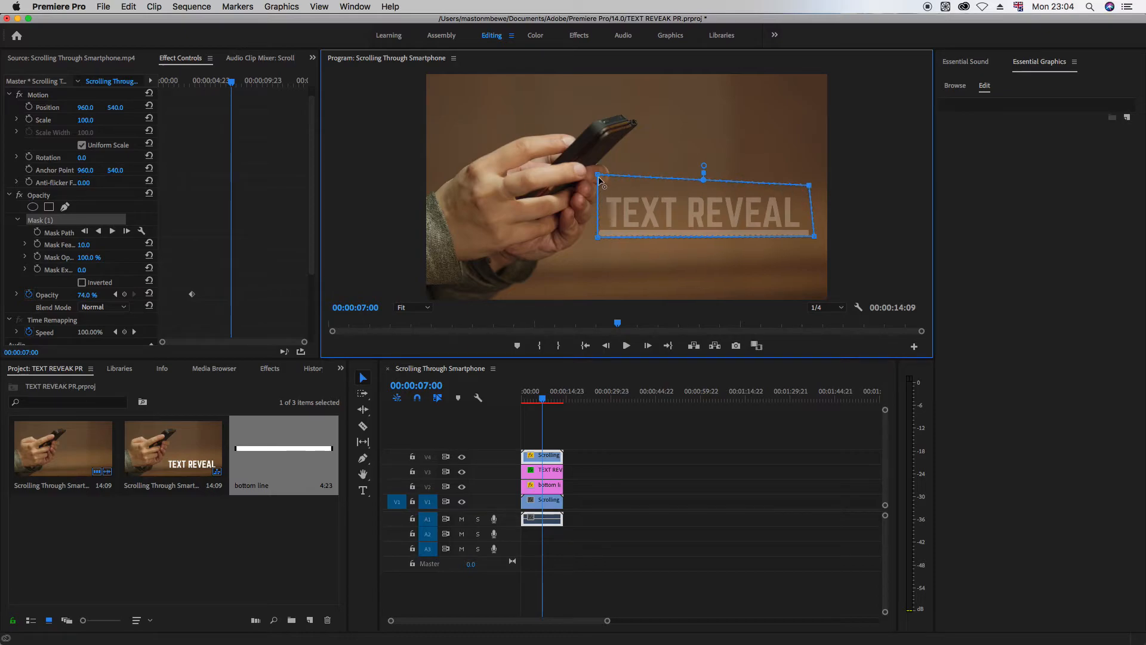
left_click_drag(599, 177, 602, 192)
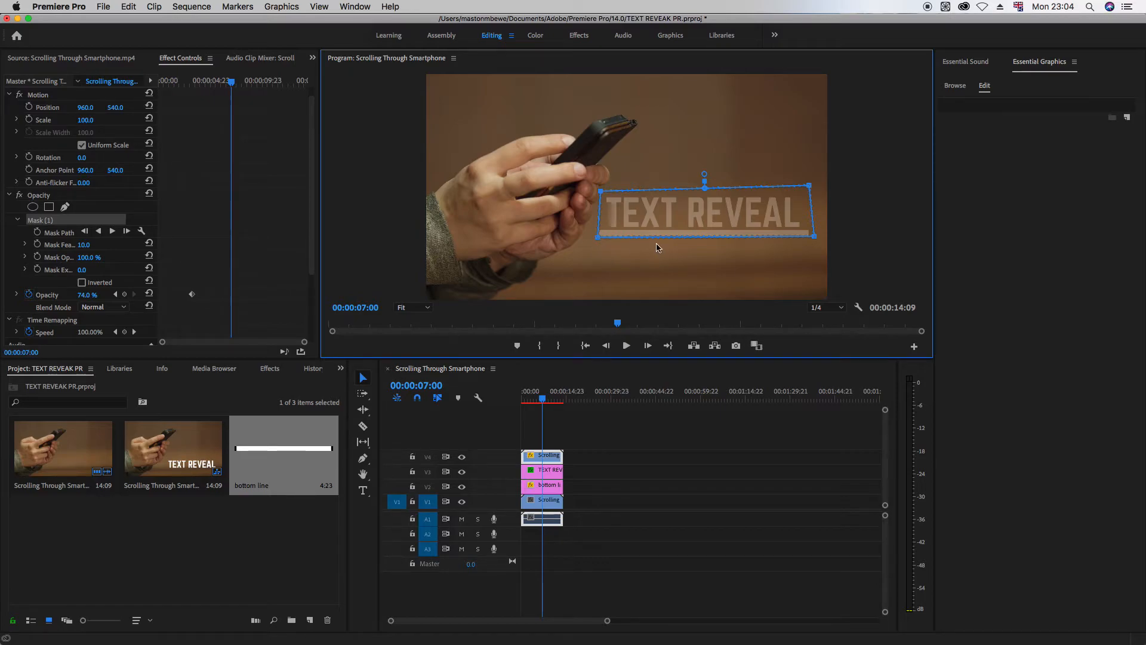
left_click_drag(810, 185, 813, 185)
left_click_drag(814, 186, 814, 192)
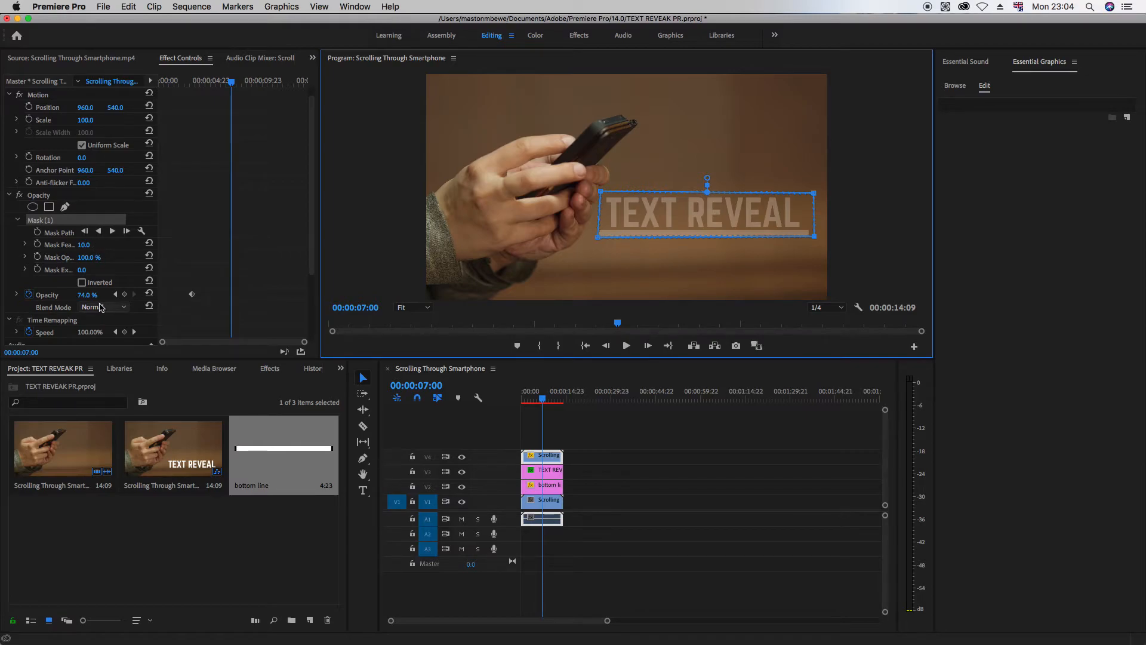
Step: Set the V4 footage copy's opacity back to 100% and invert its mask
left_click(84, 295)
type("100")
key("Return")
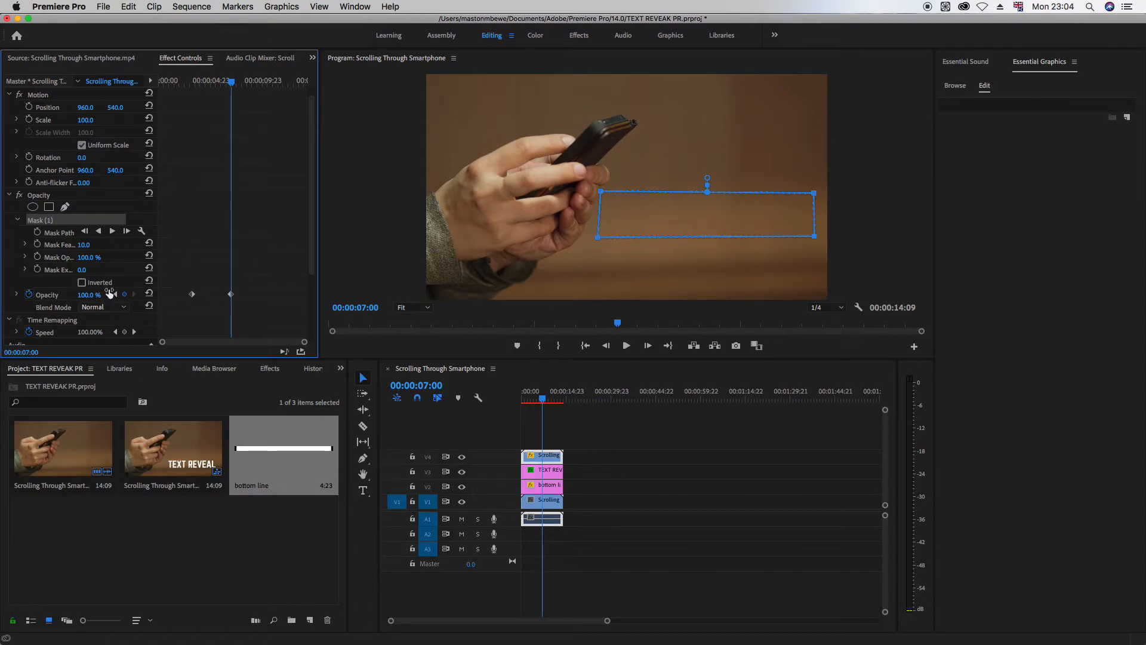
left_click(82, 283)
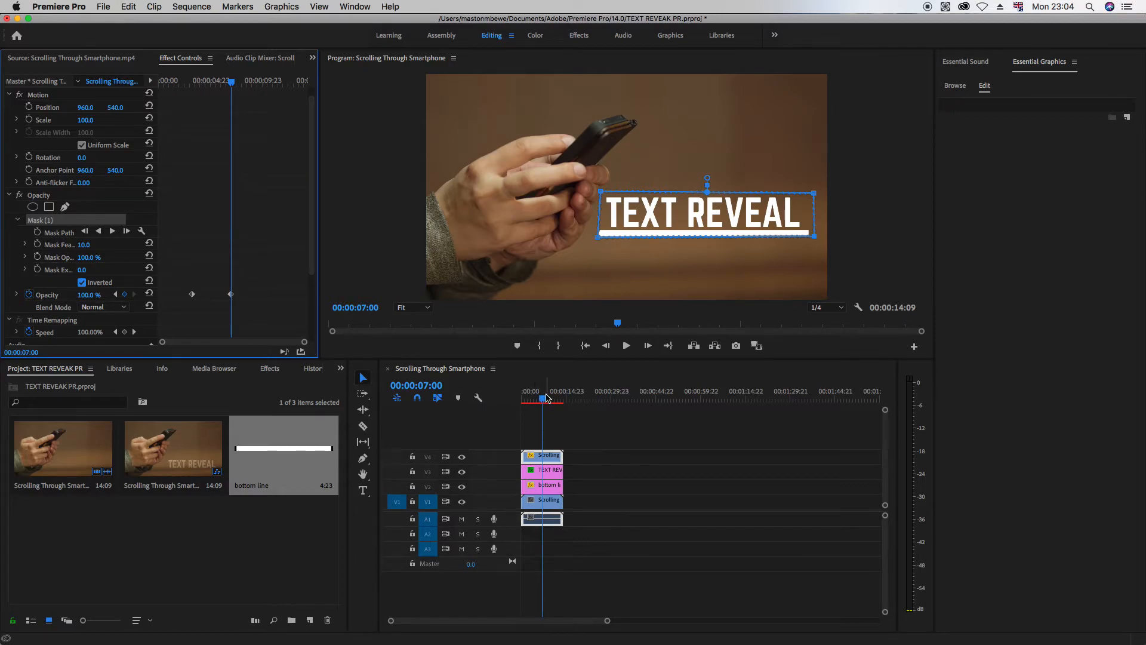
Step: Nudge the mask's lower-left corner up slightly and play the sequence from the start
left_click_drag(545, 399, 511, 407)
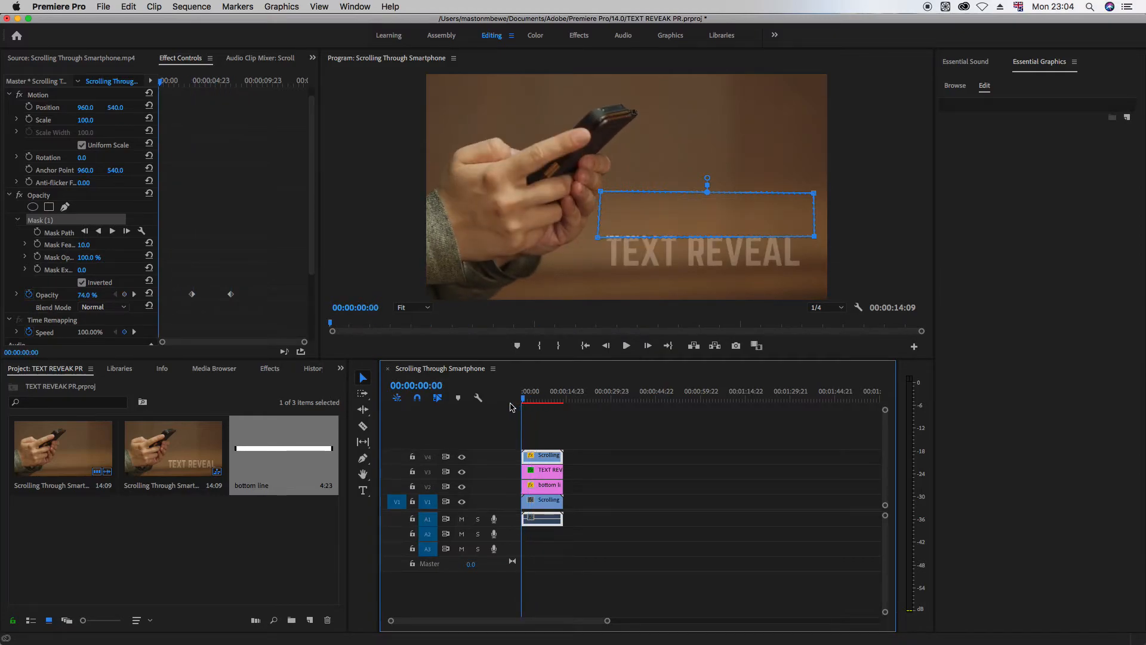
left_click(599, 237)
left_click_drag(598, 237, 599, 235)
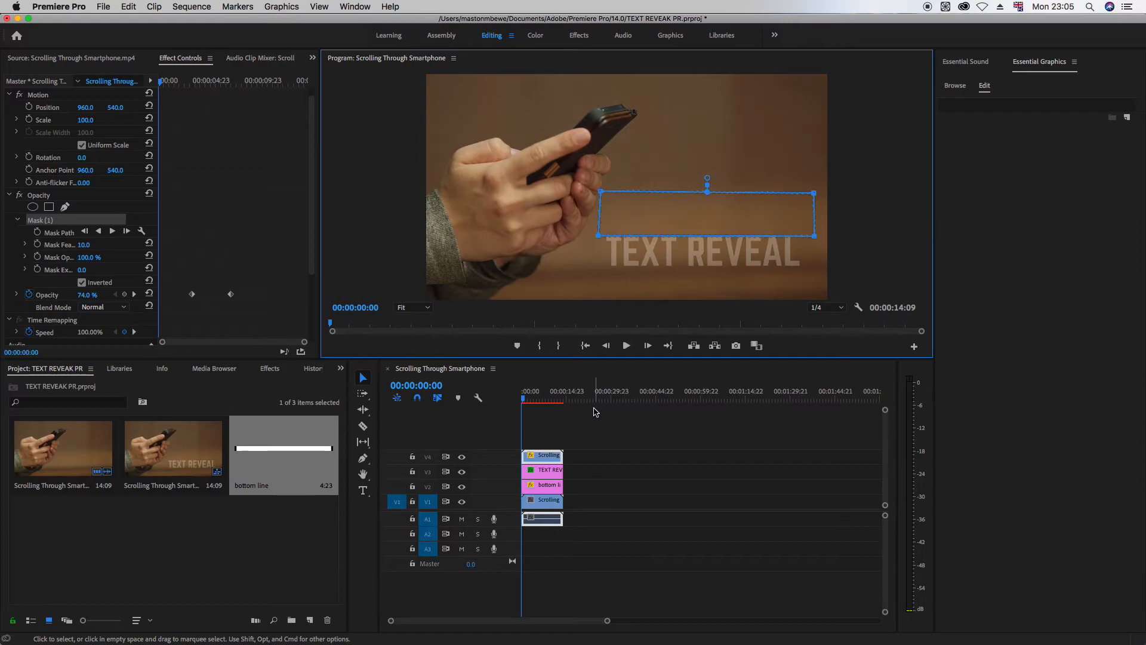
key("space")
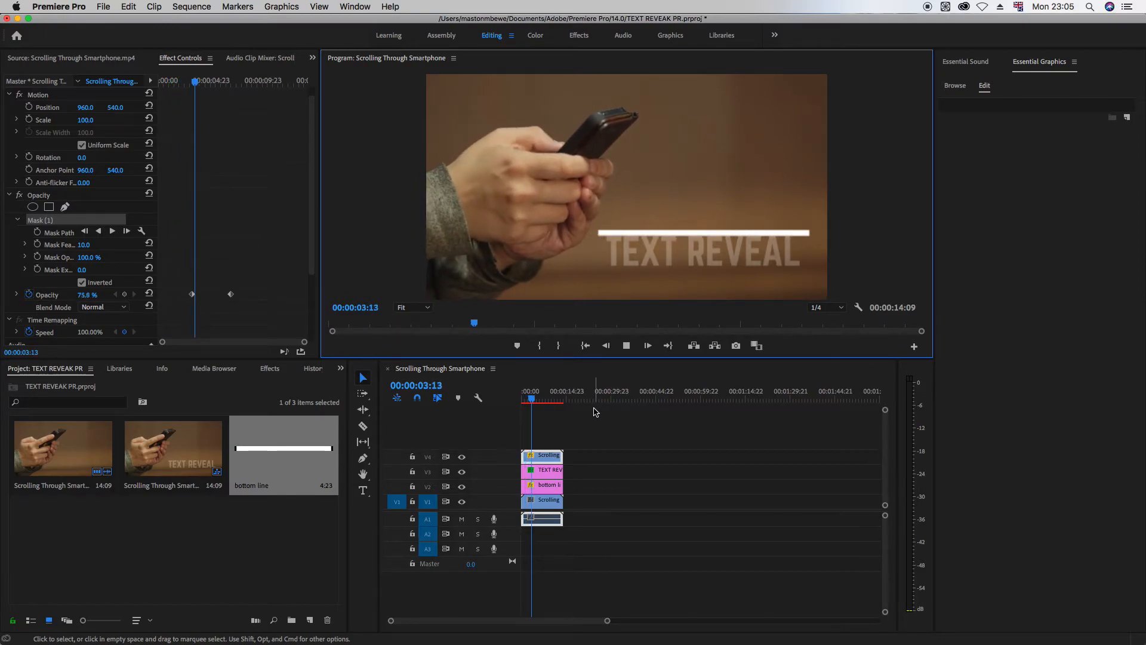
Step: Delete both opacity keyframes from the V4 footage copy and replay the reveal from the start
left_click(231, 295)
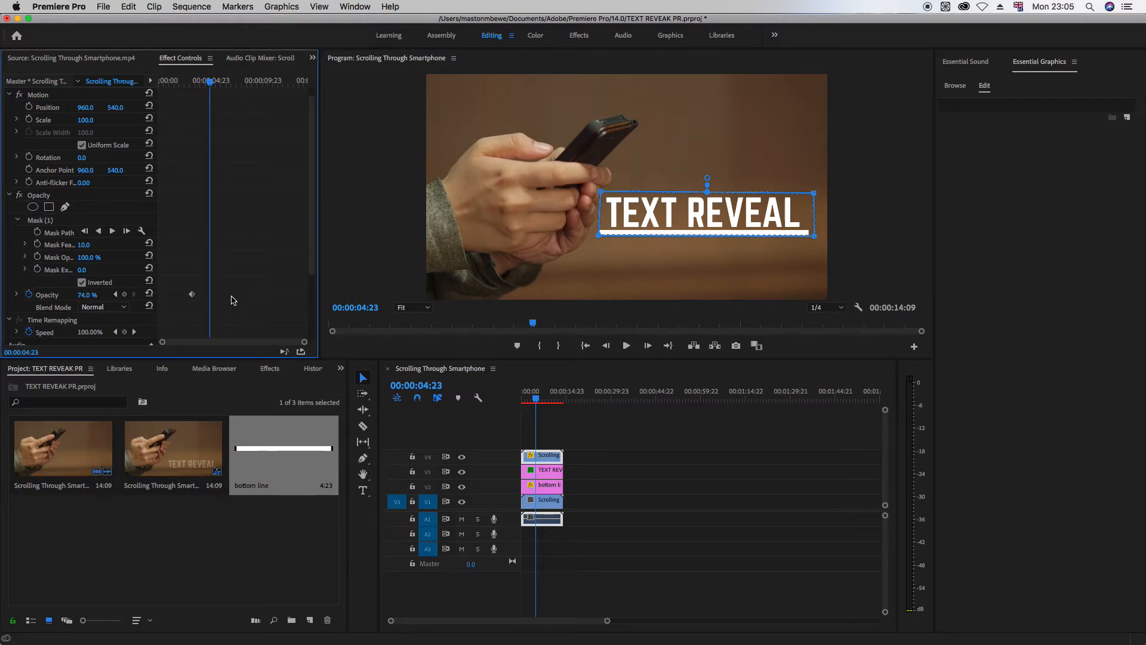
left_click(192, 295)
key("Delete")
left_click_drag(536, 401, 480, 406)
key("space")
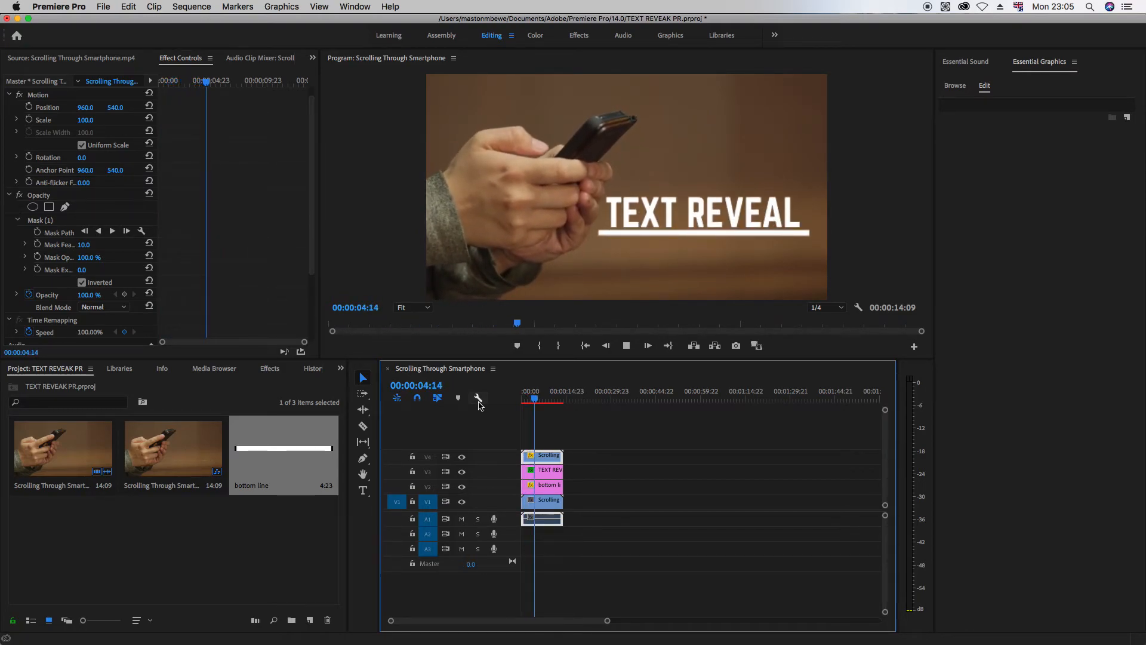
key("space")
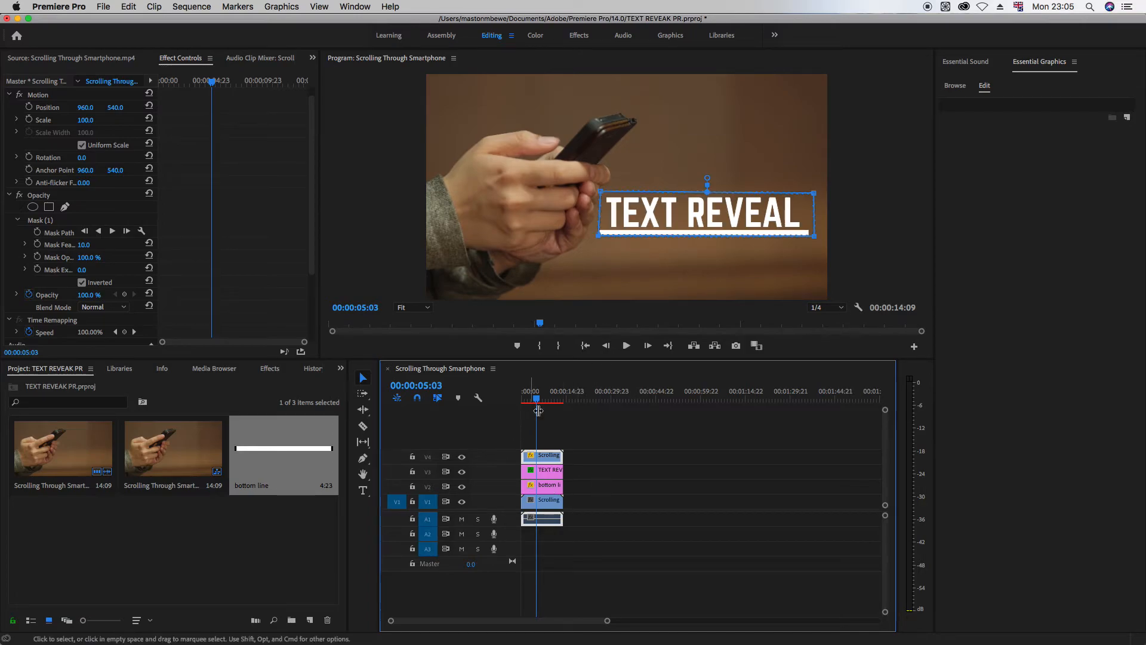
Step: Shift the whole mask up slightly at 00:00:00:19 and play the reveal to check it
mouse_move(537, 398)
left_mouse_down()
mouse_move(513, 408)
mouse_move(527, 402)
left_mouse_up()
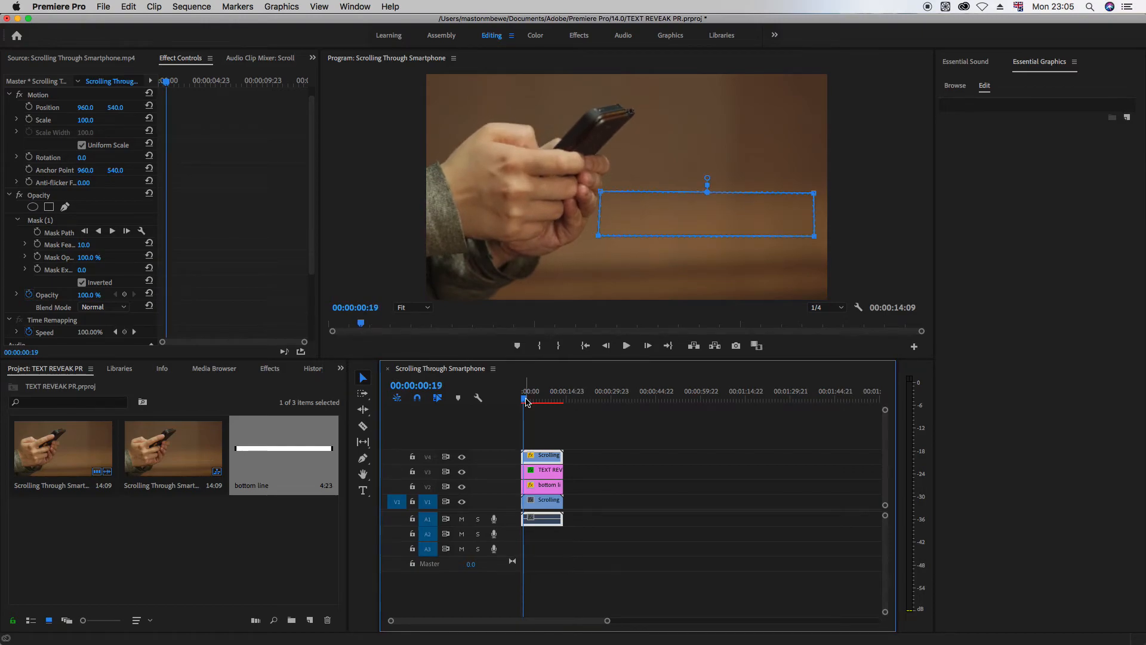
left_click(711, 214)
left_click_drag(712, 216, 712, 214)
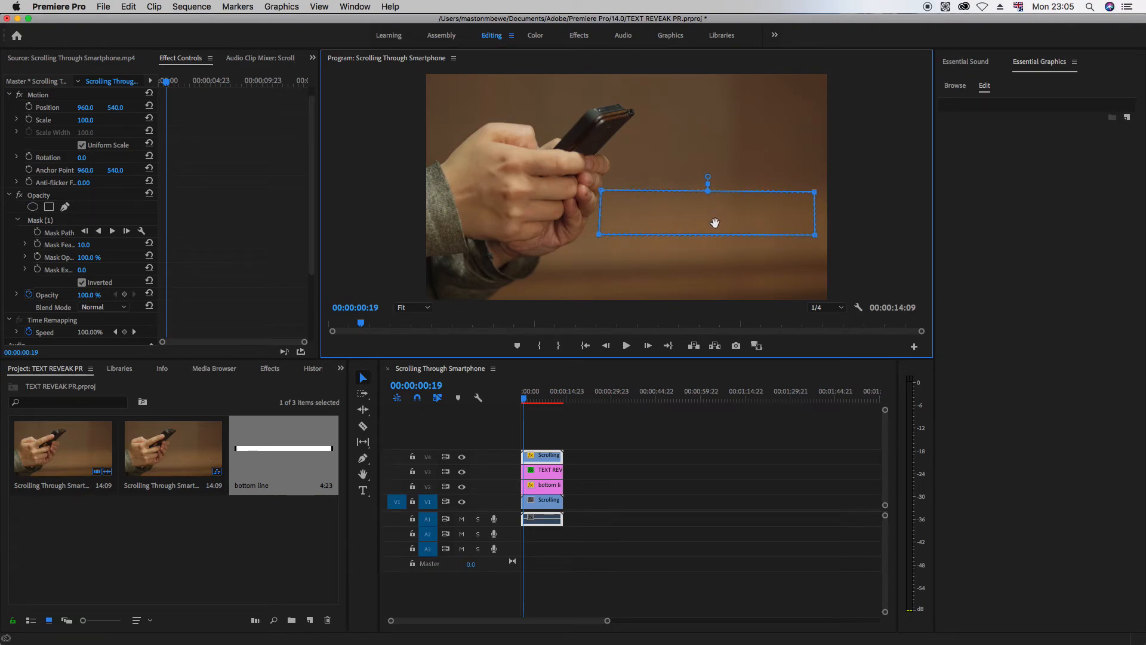
key("space")
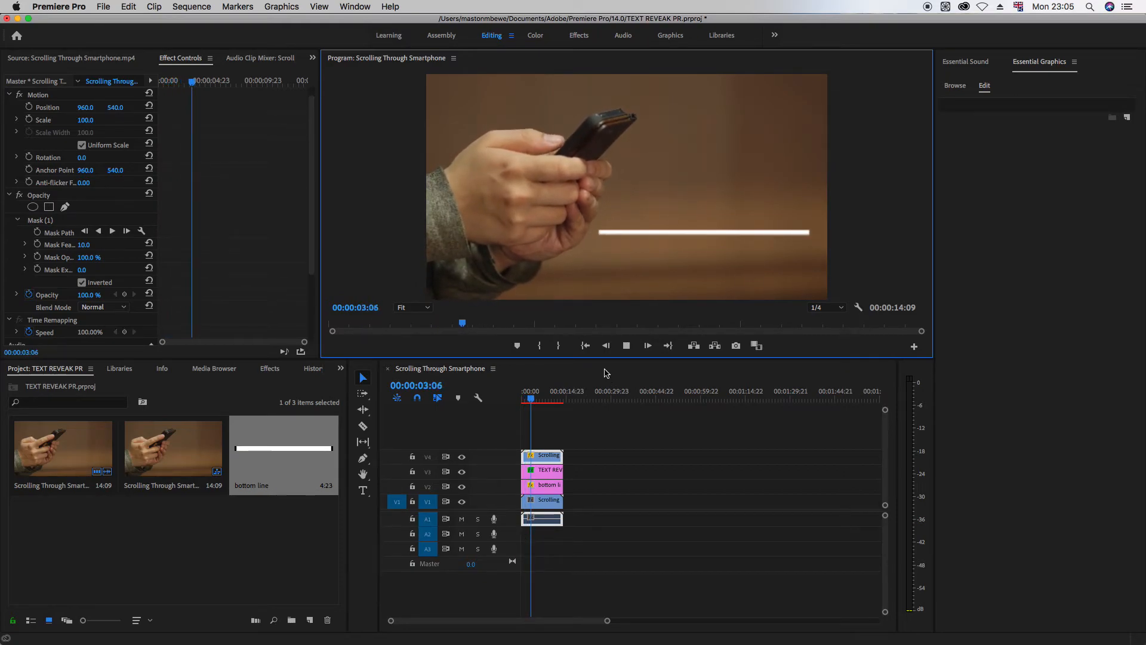
key("space")
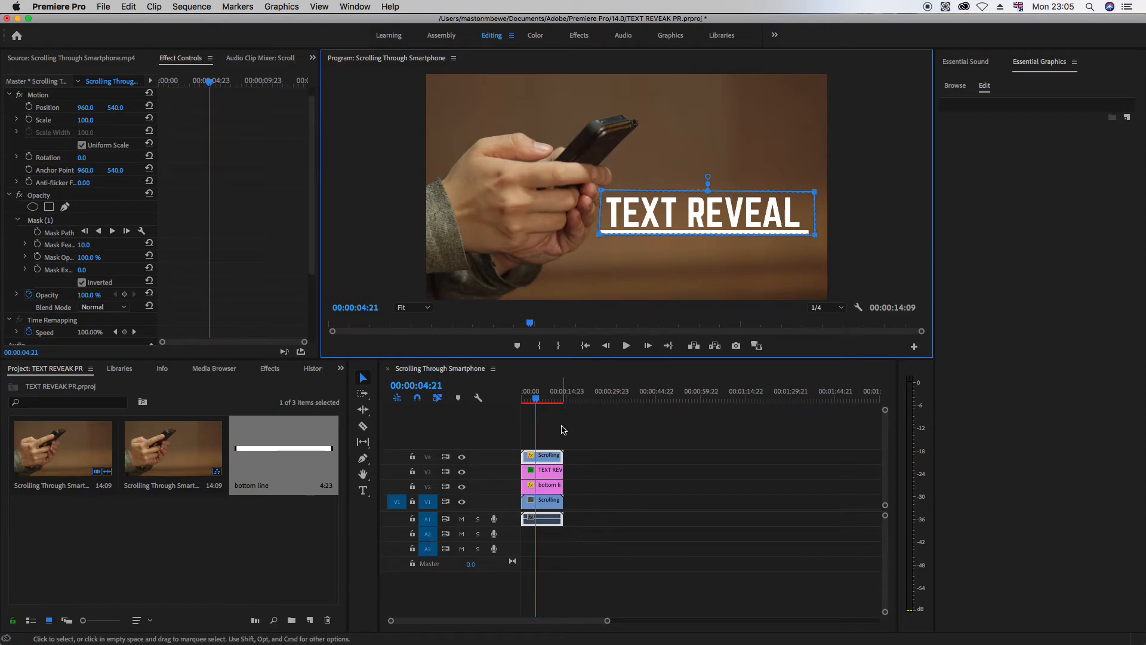
Step: Shift both TEXT REVEAL position keyframes earlier to just after 00:00:01:22 and play the reveal through to 00:00:06:16
left_click(516, 402)
key("space")
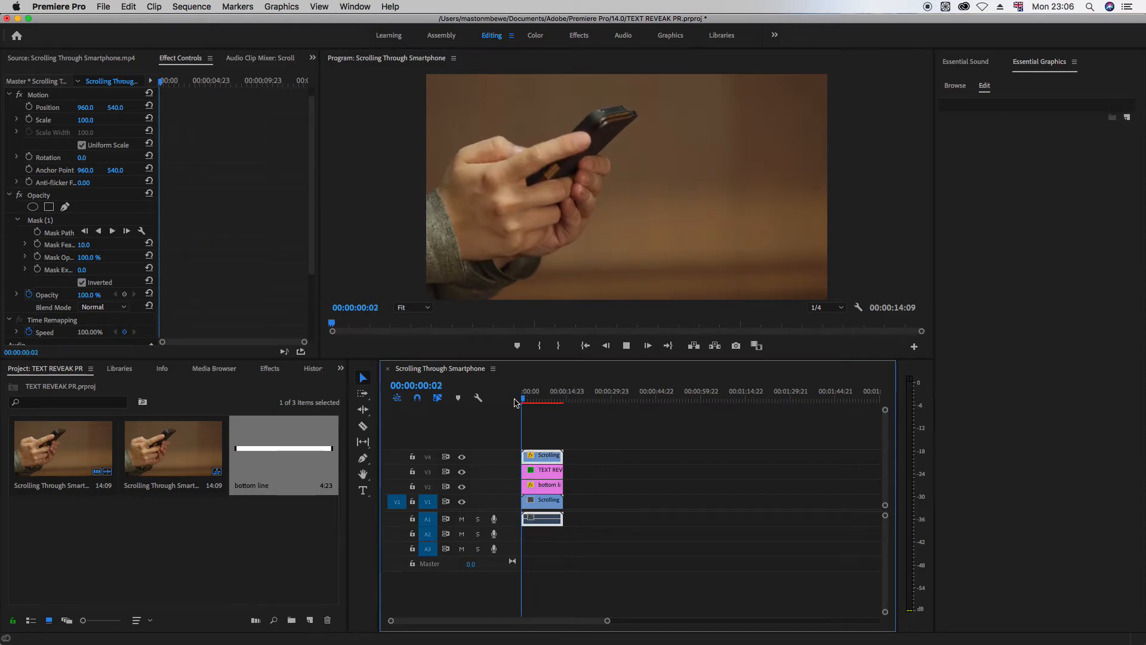
key("space")
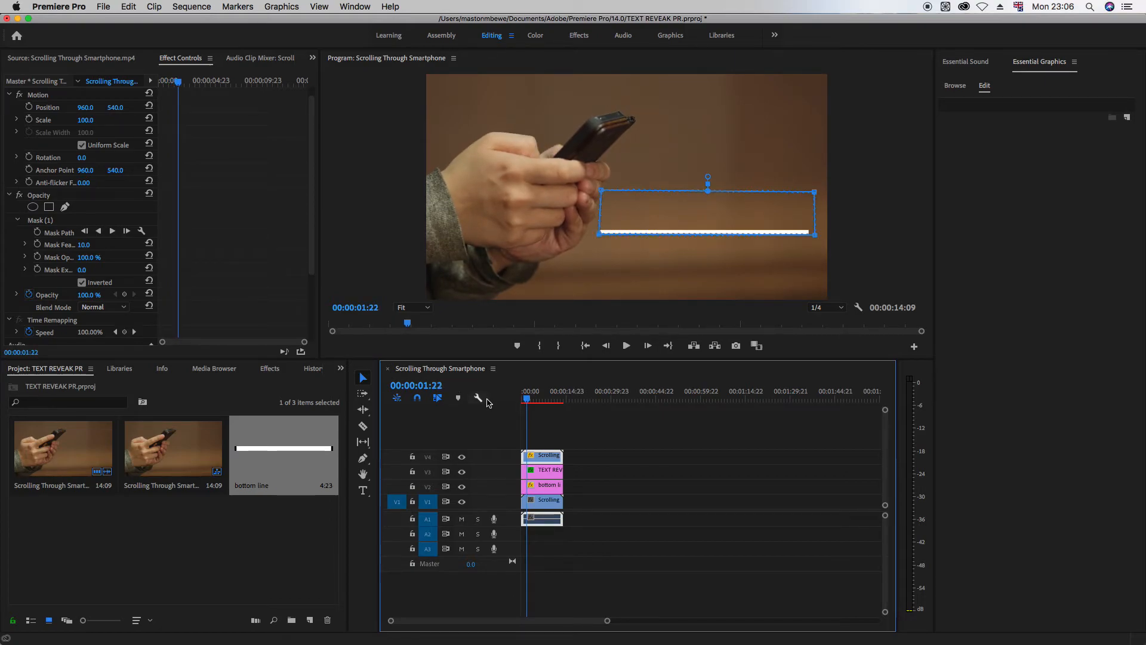
left_click(545, 473)
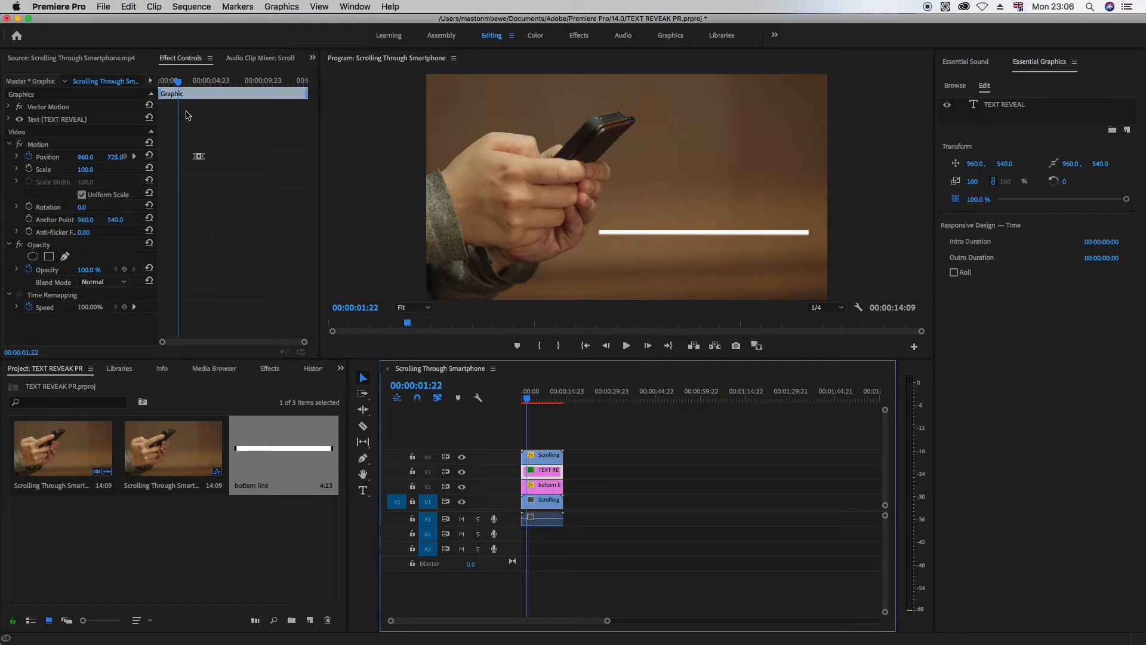
left_click(198, 157)
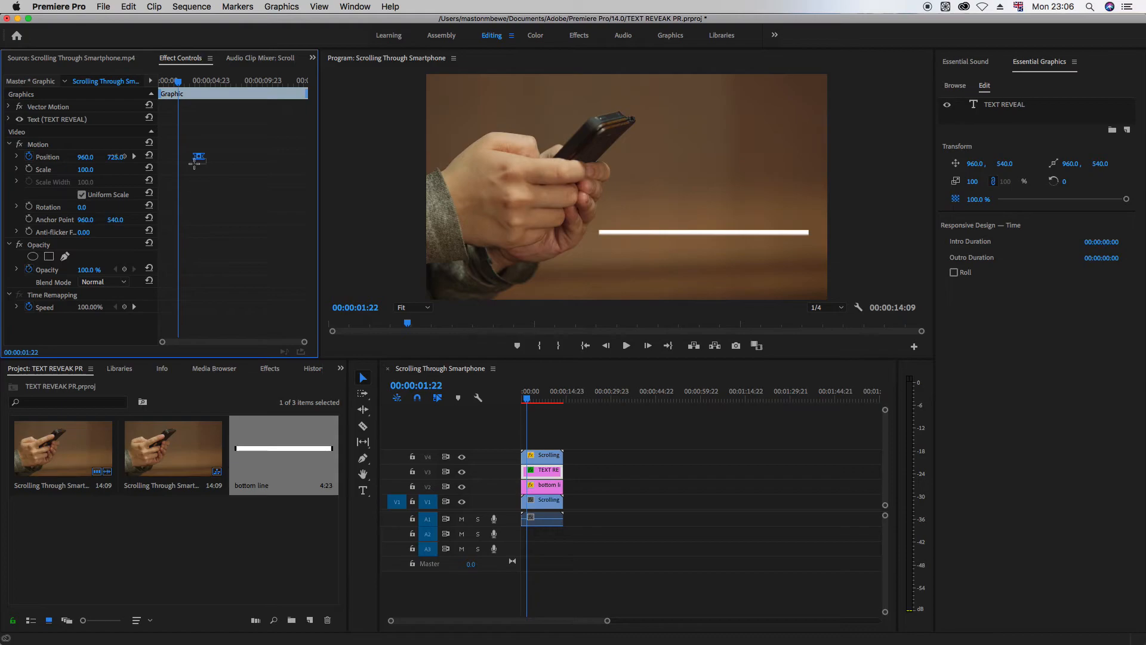
left_click_drag(198, 157, 188, 166)
key("space")
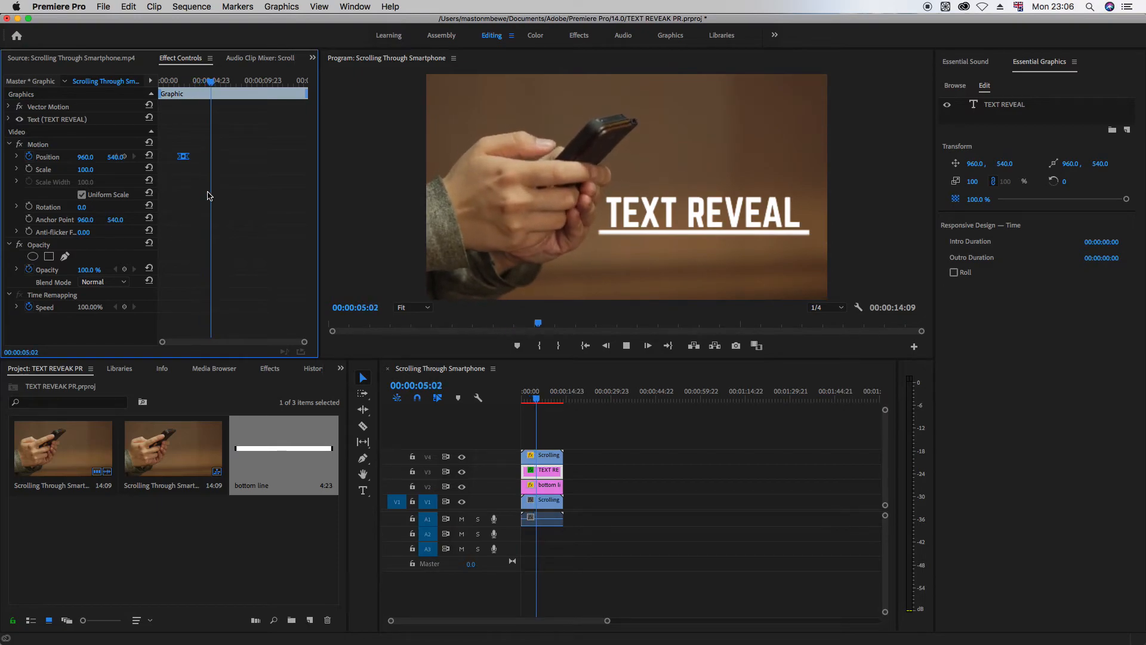
key("space")
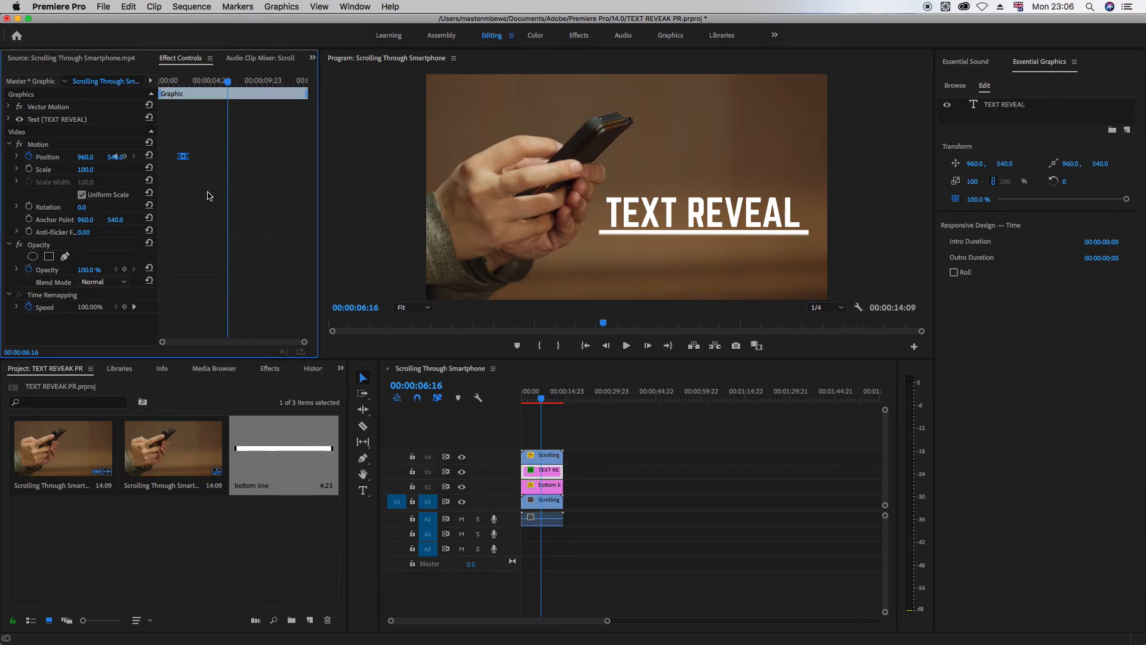
Step: Copy the TEXT REVEAL clip's two position keyframes and paste them at 00:00:06:16
left_click(204, 151)
left_click_drag(197, 143, 180, 165)
key("ctrl+c")
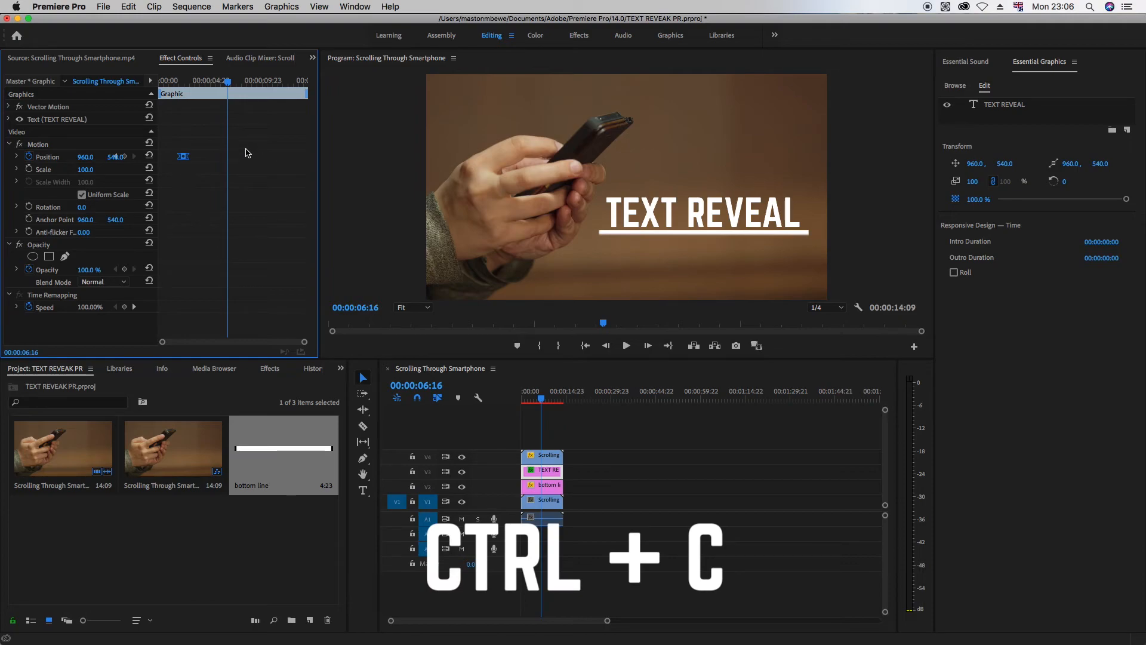
left_click(230, 157)
key("ctrl+v")
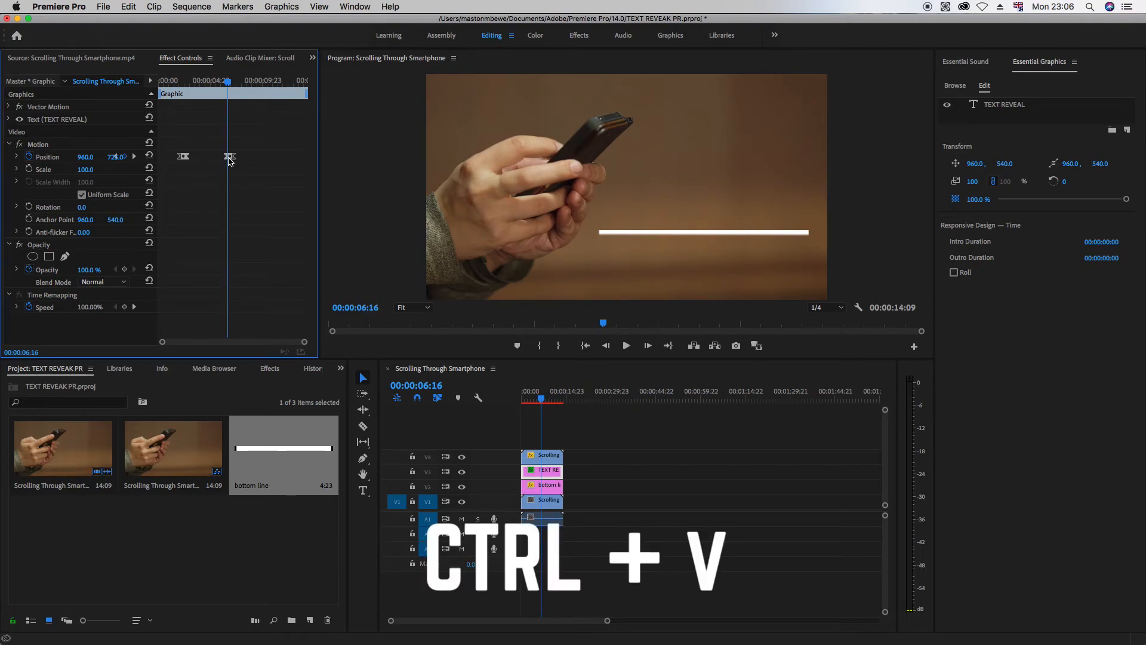
Step: Swap the order of the pasted position keyframes so the text drops back behind the line, and play the animation
mouse_move(230, 157)
left_mouse_down()
mouse_move(239, 160)
mouse_move(226, 166)
mouse_move(229, 157)
left_mouse_up()
left_click_drag(228, 85, 175, 81)
key("space")
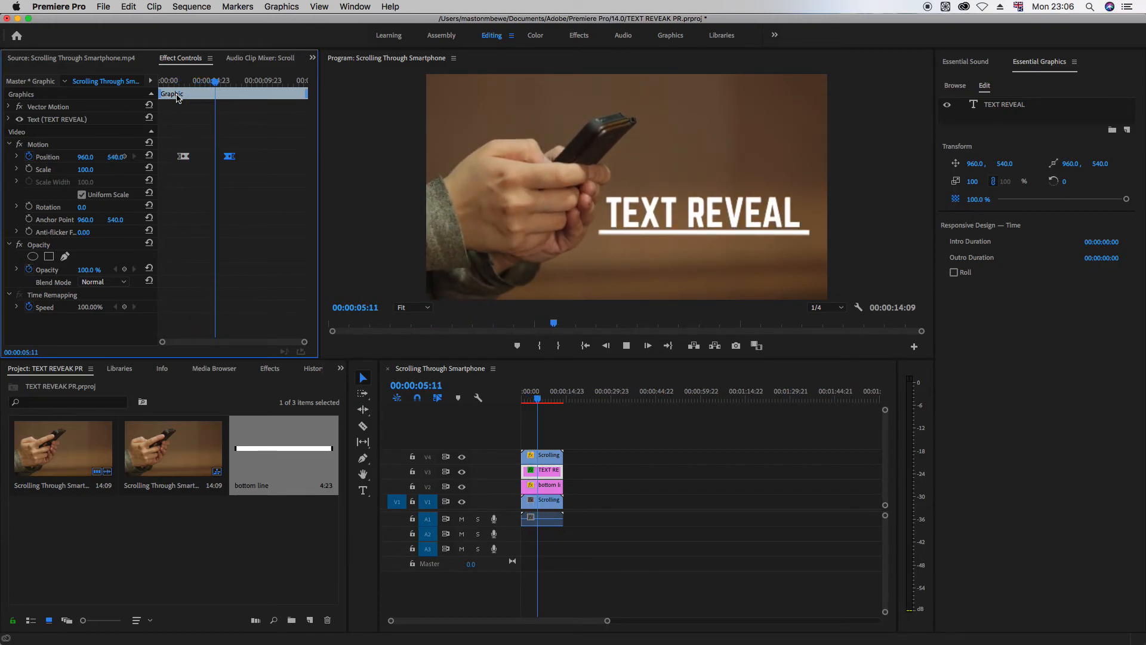
key("space")
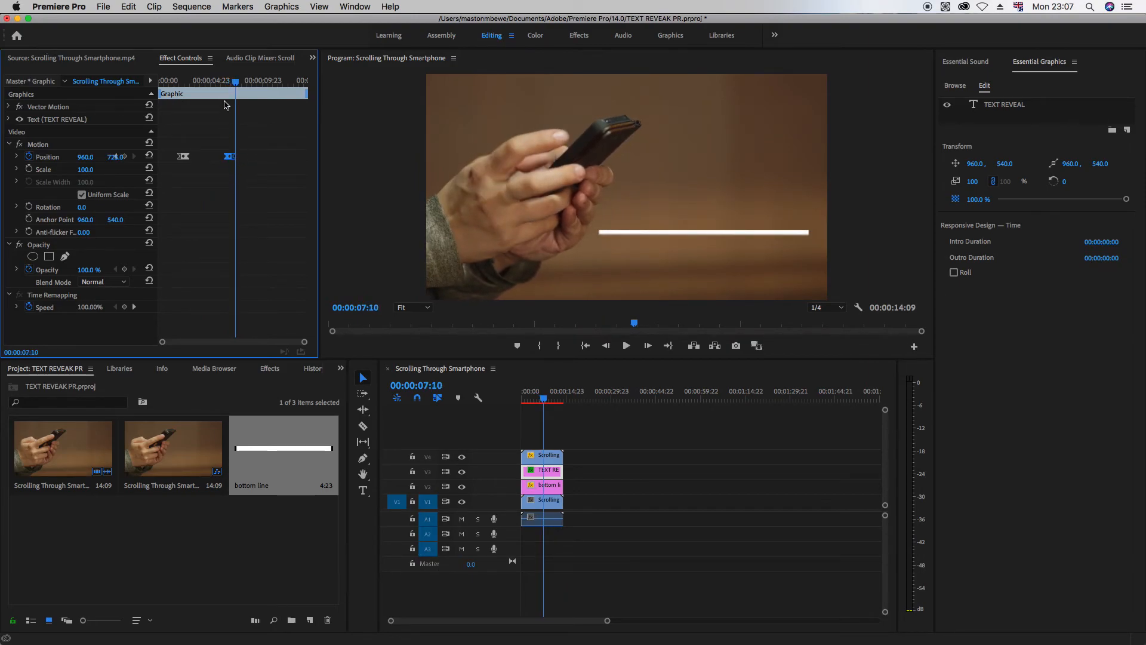
Step: Copy the bottom line clip's two scale width keyframes and paste them at 00:00:07:04
left_click(232, 82)
left_click_drag(232, 84, 234, 83)
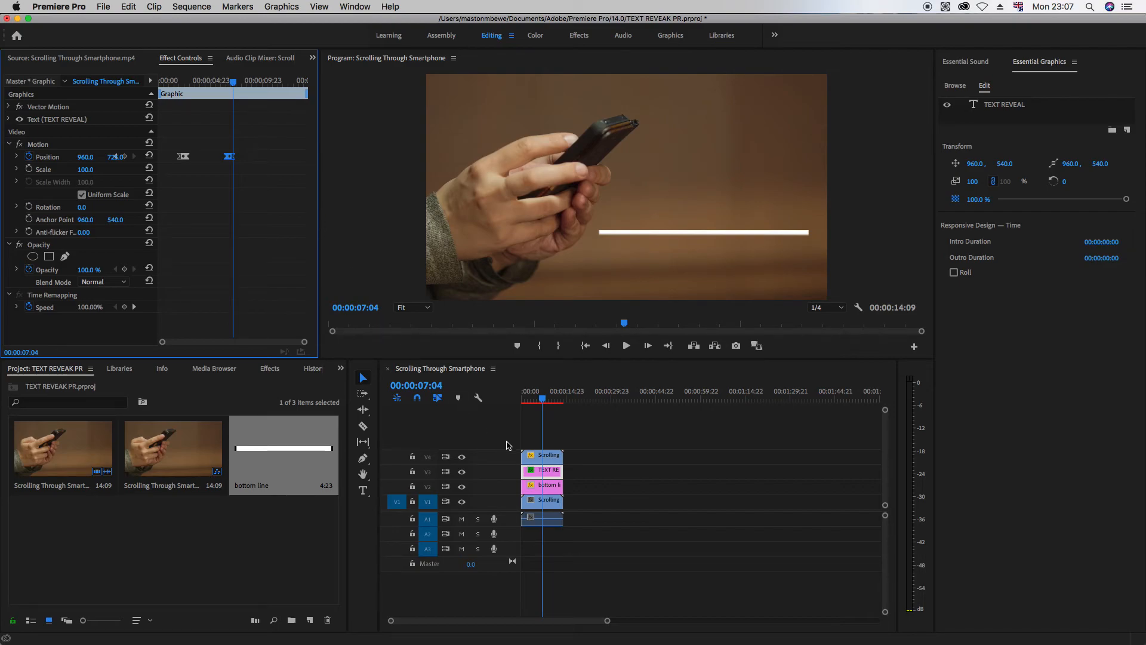
double_click(550, 491)
left_click(731, 346)
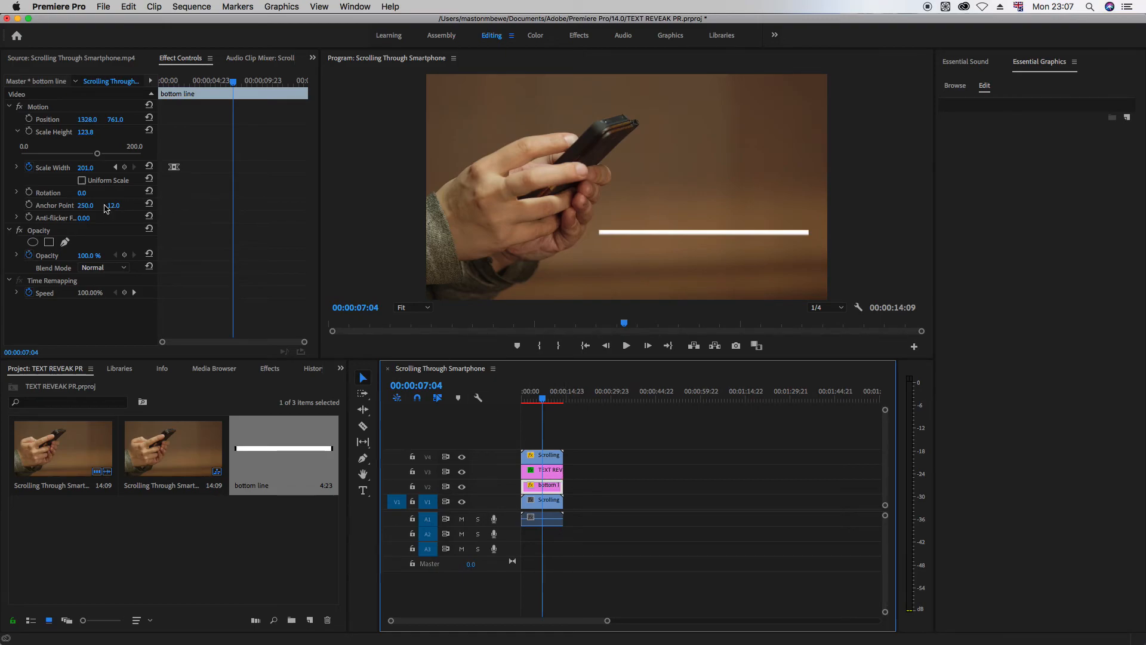
left_click(197, 166)
left_click_drag(189, 164, 170, 178)
key("ctrl+c")
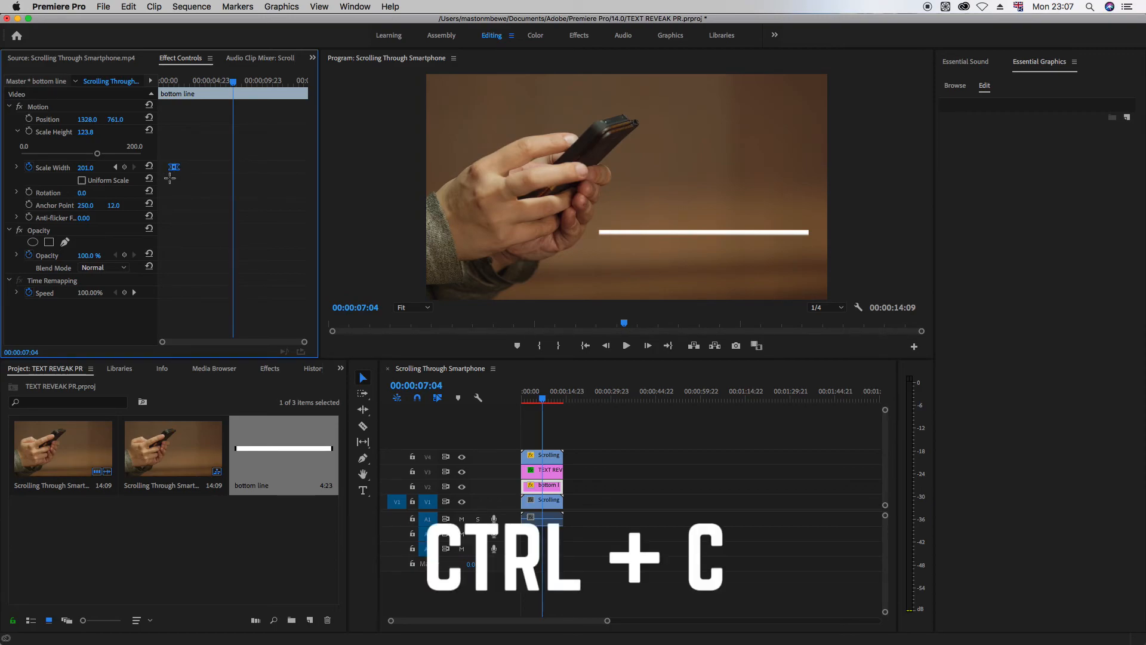
left_click(233, 166)
key("ctrl+v")
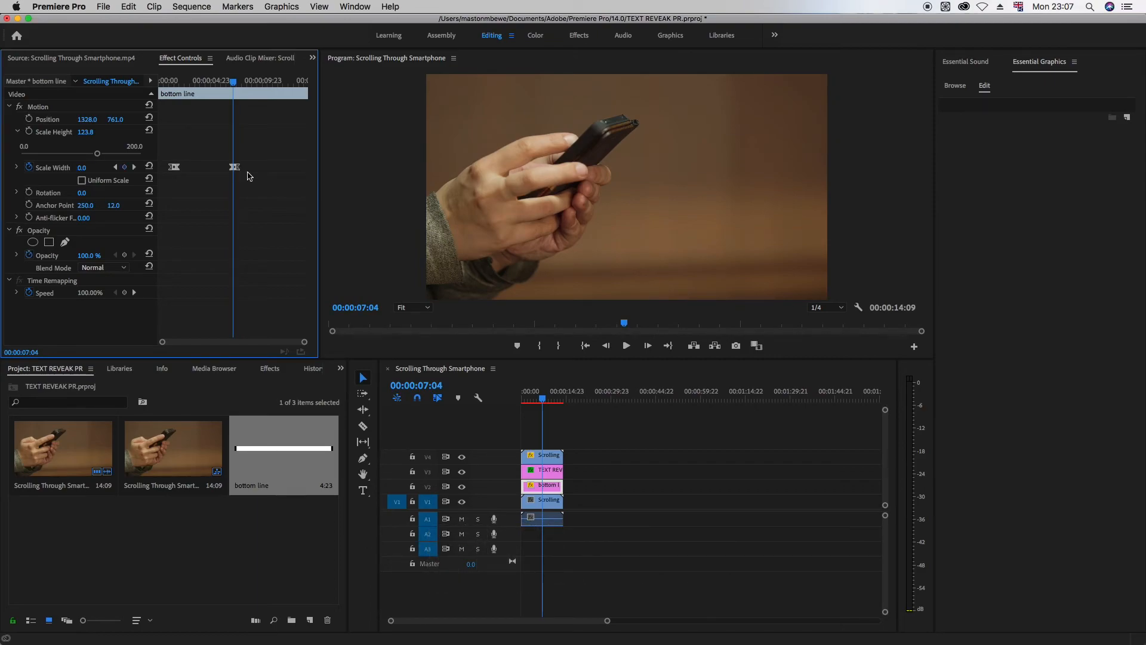
Step: Swap the order of the pasted scale width keyframes so the line closes, and play the animation to check it
left_click_drag(234, 167, 238, 171)
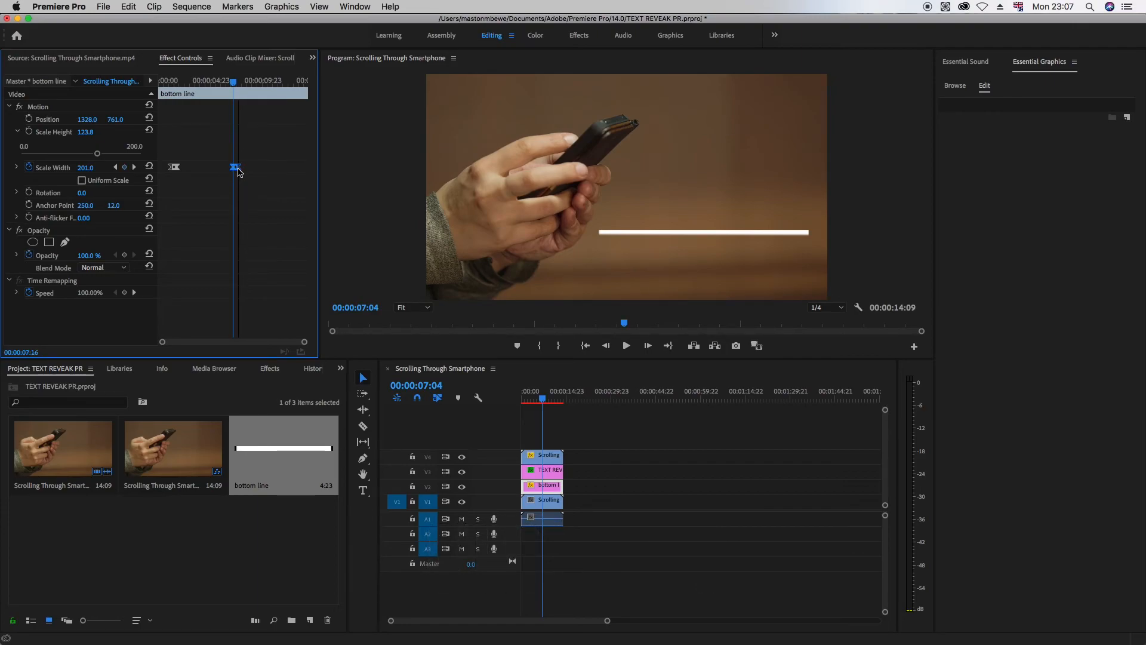
left_click_drag(234, 82, 157, 107)
key("space")
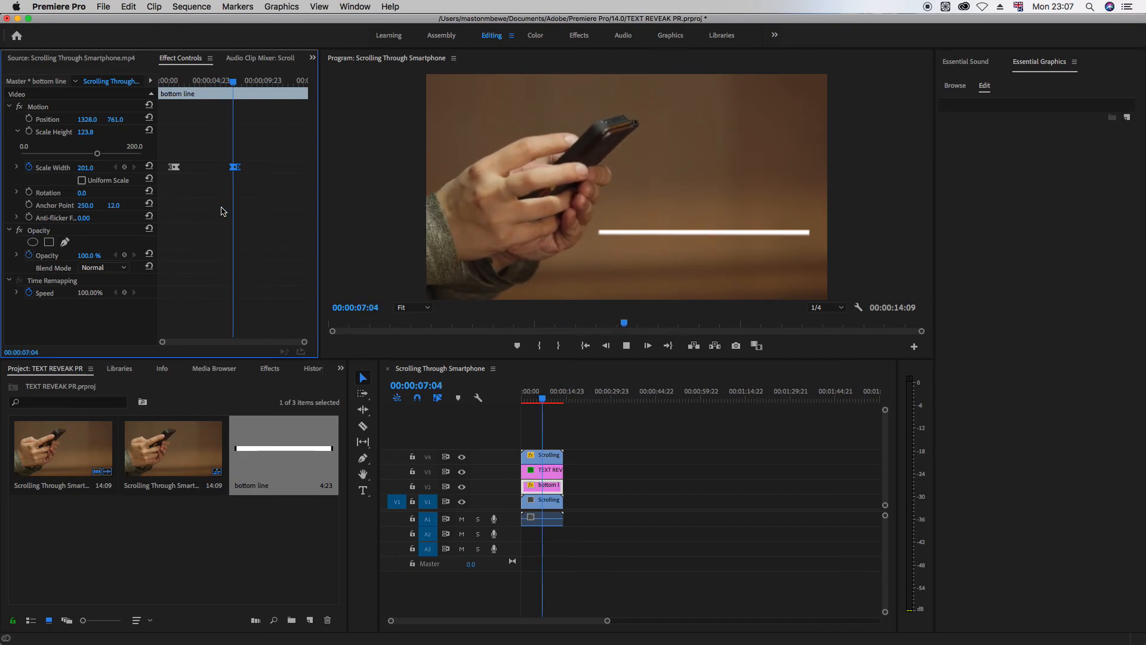
key("space")
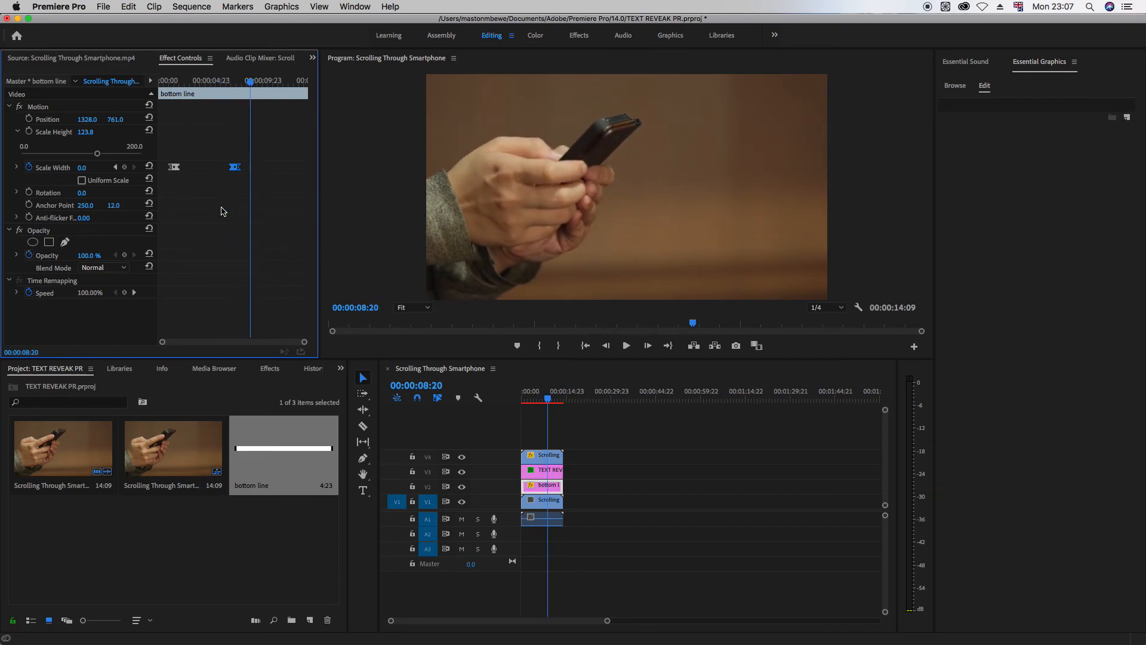